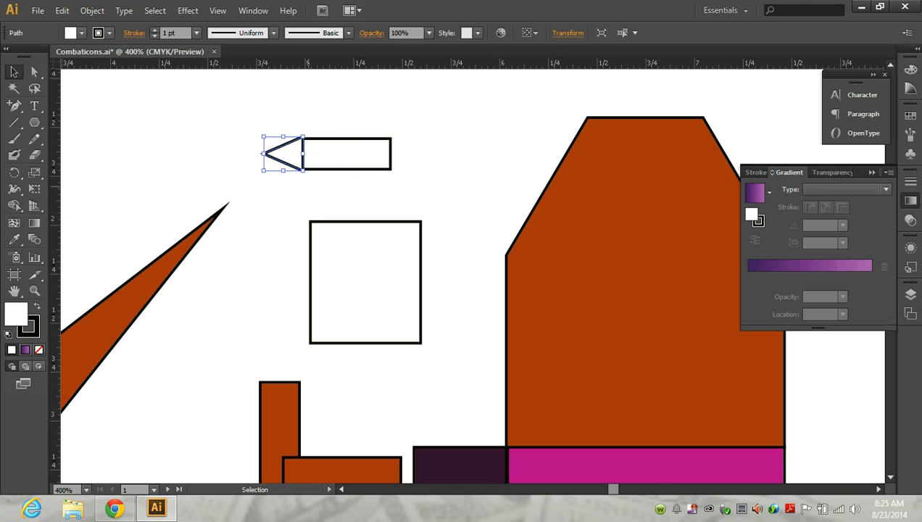
Step: Shrink the triangle vertically from both its upper and lower edges so its base matches the height of the adjoining rectangle
{"action": "scroll", "coordinate": [312, 183], "scroll_direction": "up", "scroll_amount": 2}
{"action": "scroll", "coordinate": [312, 183], "scroll_direction": "up", "scroll_amount": 4}
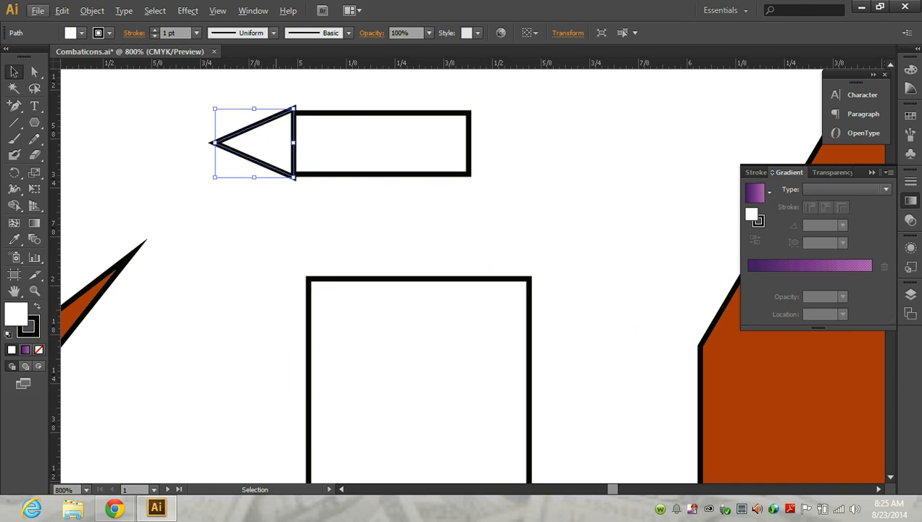
{"action": "scroll", "coordinate": [288, 178], "scroll_direction": "up", "scroll_amount": 1}
{"action": "scroll", "coordinate": [288, 179], "scroll_direction": "up", "scroll_amount": 2}
{"action": "scroll", "coordinate": [289, 178], "scroll_direction": "up", "scroll_amount": 1}
{"action": "scroll", "coordinate": [288, 178], "scroll_direction": "up", "scroll_amount": 3}
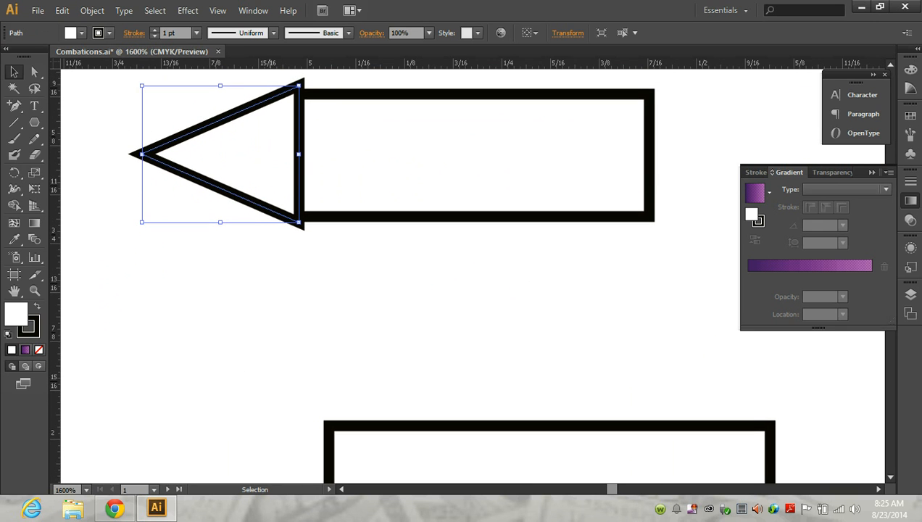
{"action": "scroll", "coordinate": [288, 178], "scroll_direction": "up", "scroll_amount": 1}
{"action": "scroll", "coordinate": [289, 178], "scroll_direction": "up", "scroll_amount": 2}
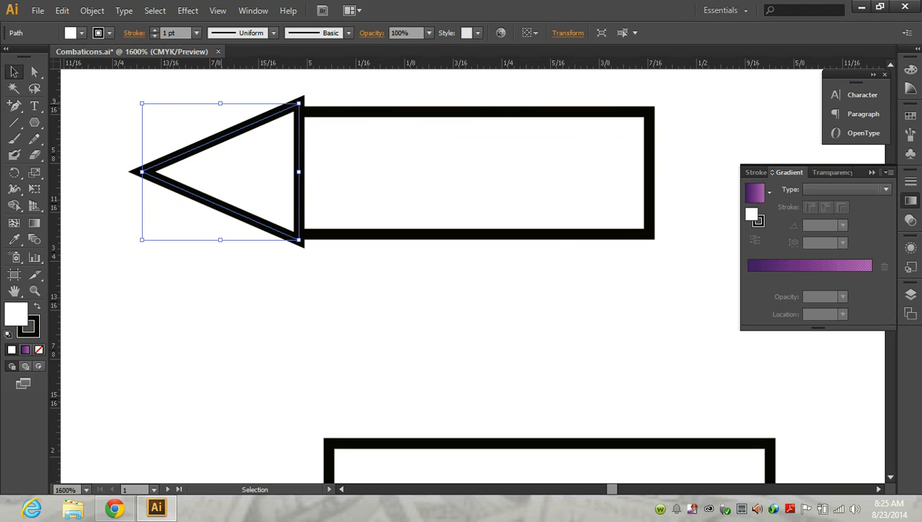
{"action": "left_click_drag", "start_coordinate": [219, 103], "coordinate": [221, 111]}
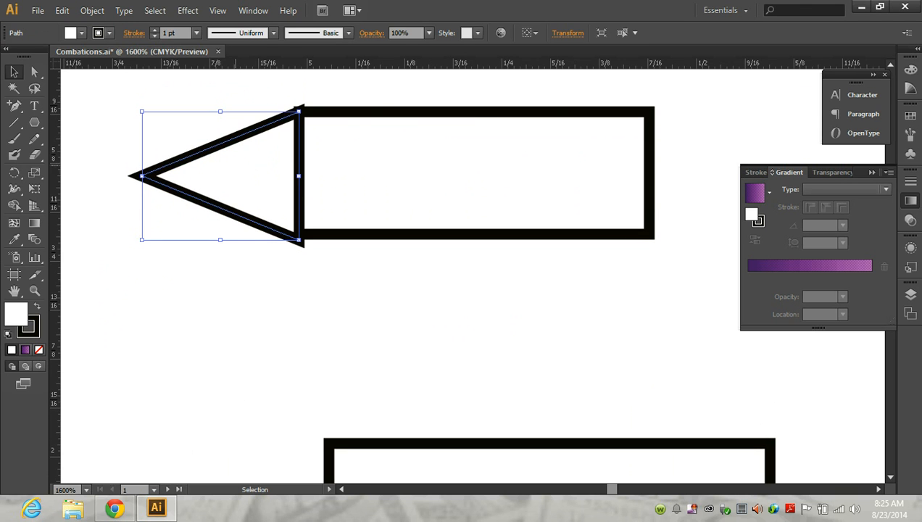
{"action": "left_click_drag", "start_coordinate": [220, 239], "coordinate": [221, 232]}
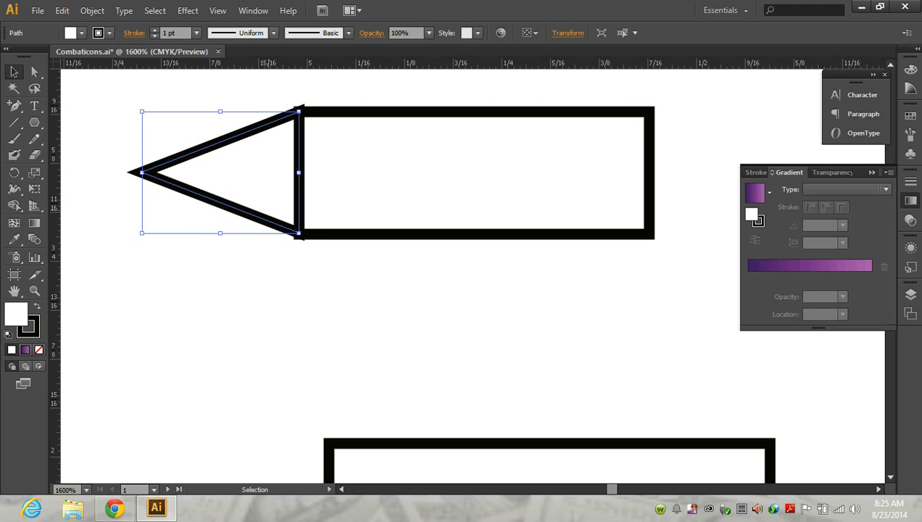
Step: Move the triangle left against the rectangle's outer edge, trim its upper edge slightly and align it vertically with the rectangle
{"action": "key", "text": "Left"}
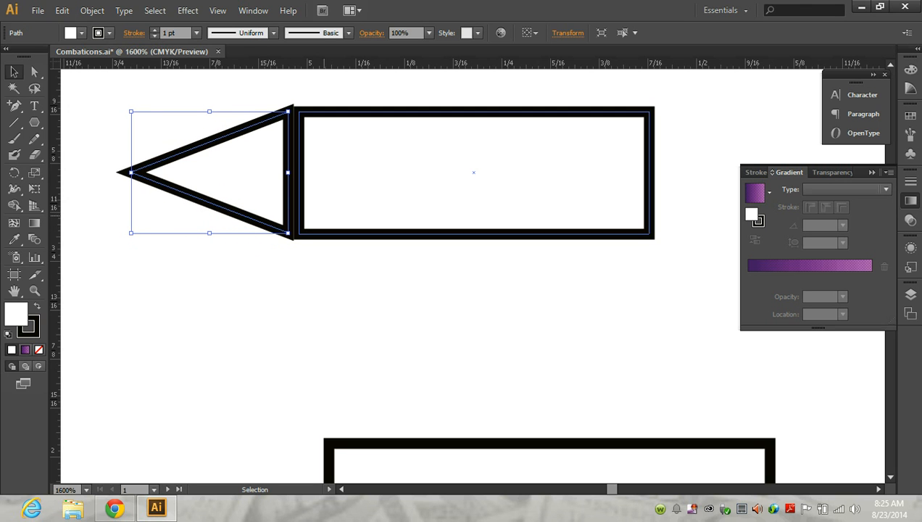
{"action": "left_click_drag", "start_coordinate": [210, 112], "coordinate": [210, 114]}
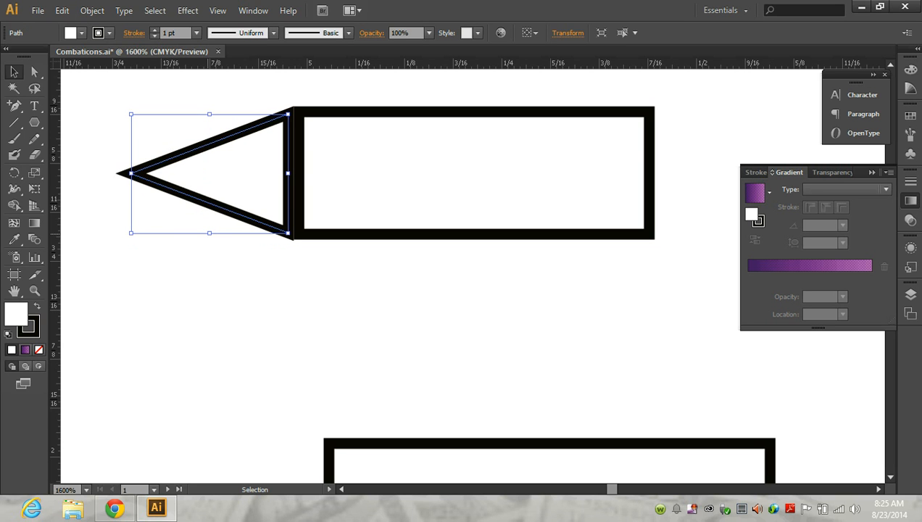
{"action": "key", "text": "Up"}
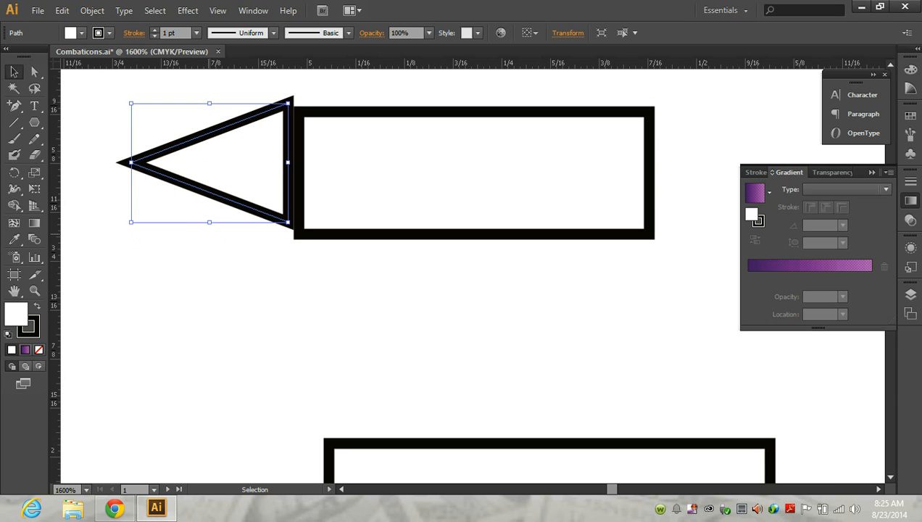
{"action": "mouse_move", "coordinate": [221, 194]}
{"action": "left_mouse_down"}
{"action": "mouse_move", "coordinate": [226, 210]}
{"action": "mouse_move", "coordinate": [221, 200]}
{"action": "left_mouse_up"}
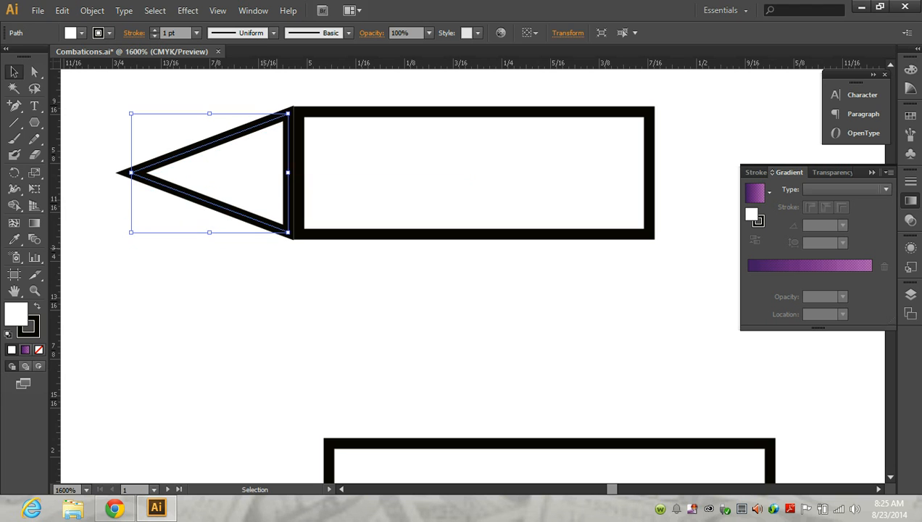
{"action": "left_click", "coordinate": [341, 291]}
Step: Move the triangle right so its base overlaps the rectangle's left side, and reduce its height slightly
{"action": "left_click", "coordinate": [290, 208]}
{"action": "key", "text": "Right"}
{"action": "key", "text": "ctrl+shift+a"}
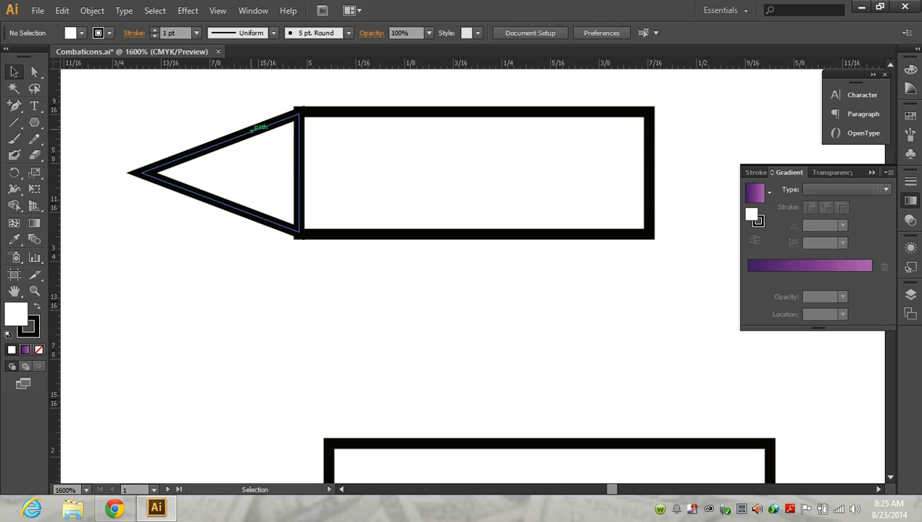
{"action": "left_click", "coordinate": [251, 129]}
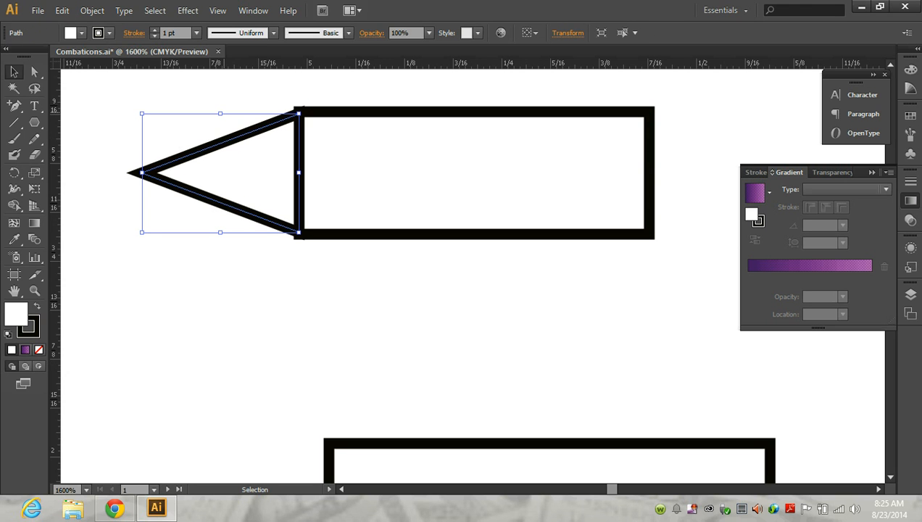
{"action": "mouse_move", "coordinate": [220, 113]}
{"action": "left_mouse_down"}
{"action": "mouse_move", "coordinate": [221, 173]}
{"action": "mouse_move", "coordinate": [220, 117]}
{"action": "left_mouse_up"}
{"action": "left_click", "coordinate": [224, 105]}
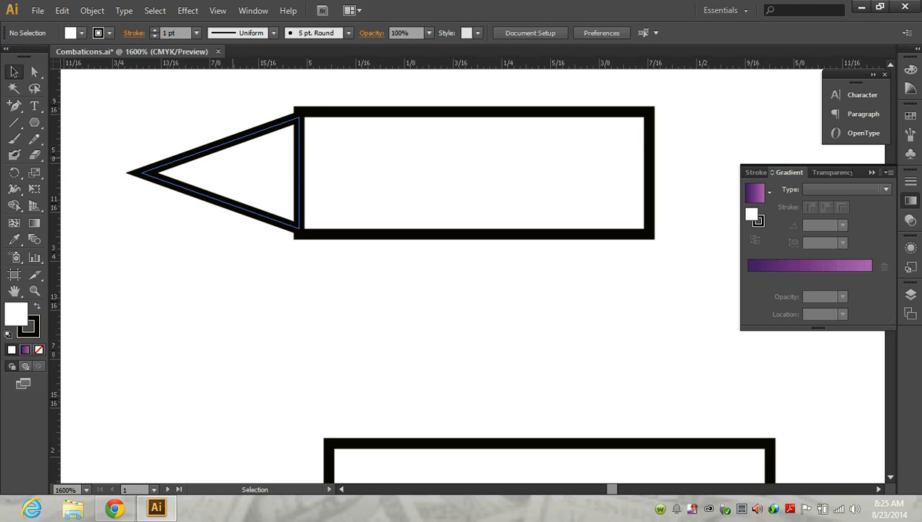
Step: Shift the triangle slightly left and up so its upper corner meets the rectangle's upper-left corner
{"action": "left_click", "coordinate": [224, 144]}
{"action": "left_click_drag", "start_coordinate": [223, 144], "coordinate": [217, 113]}
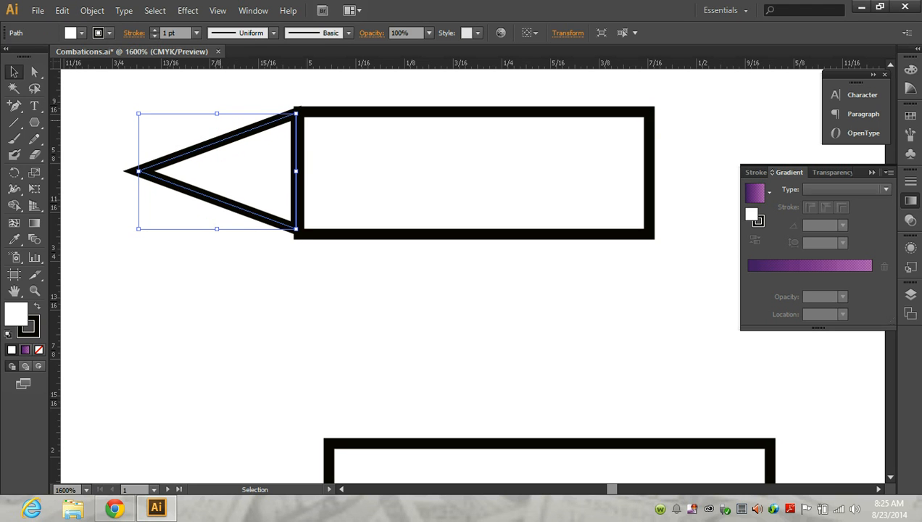
{"action": "key", "text": "Down"}
{"action": "key", "text": "Up"}
{"action": "left_click_drag", "start_coordinate": [241, 135], "coordinate": [236, 134]}
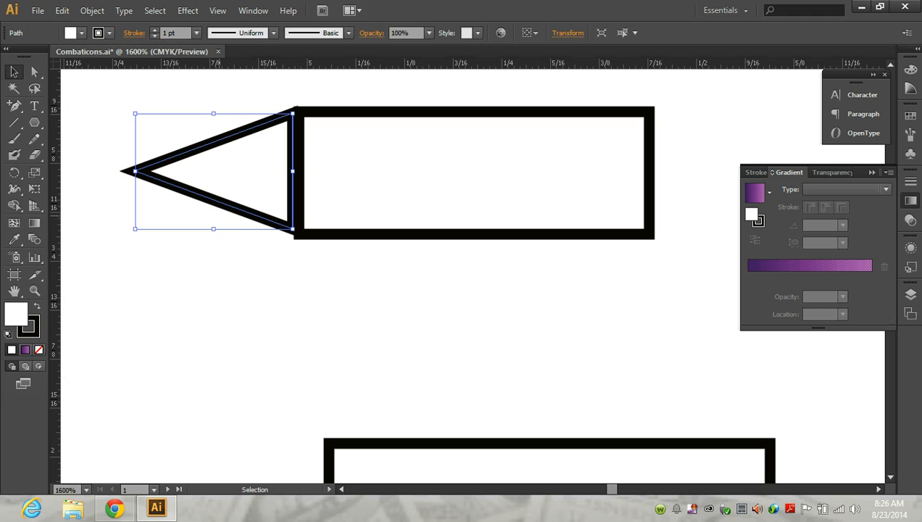
Step: Extend the triangle's lower edge, trim its upper edge and center it vertically against the rectangle's left side
{"action": "left_click_drag", "start_coordinate": [213, 229], "coordinate": [213, 233]}
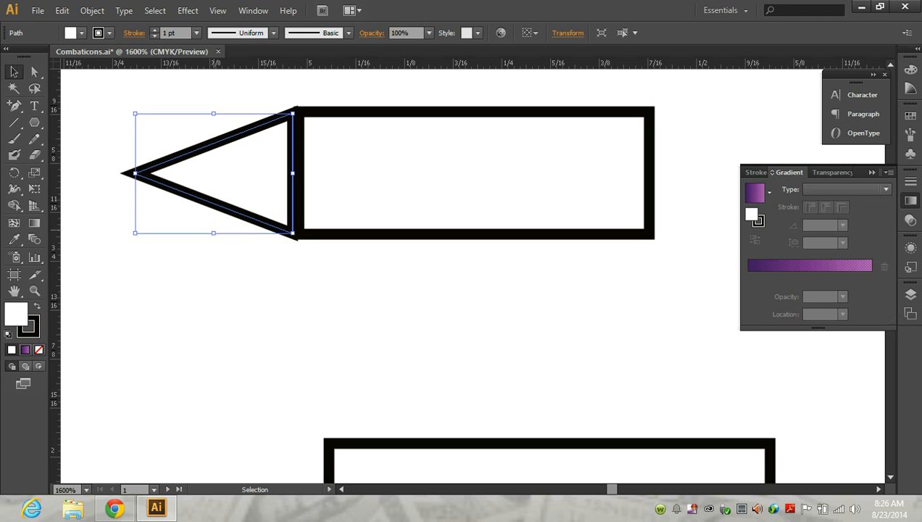
{"action": "left_click_drag", "start_coordinate": [213, 113], "coordinate": [213, 114]}
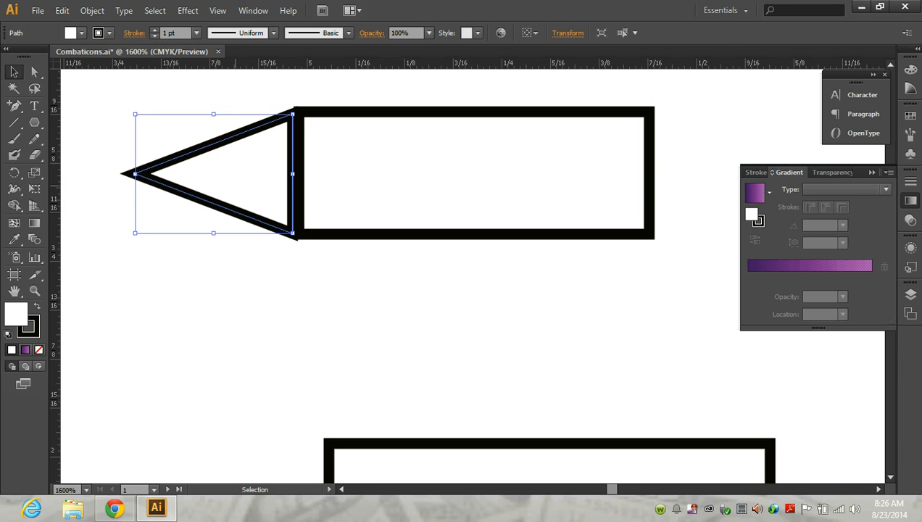
{"action": "key", "text": "Up"}
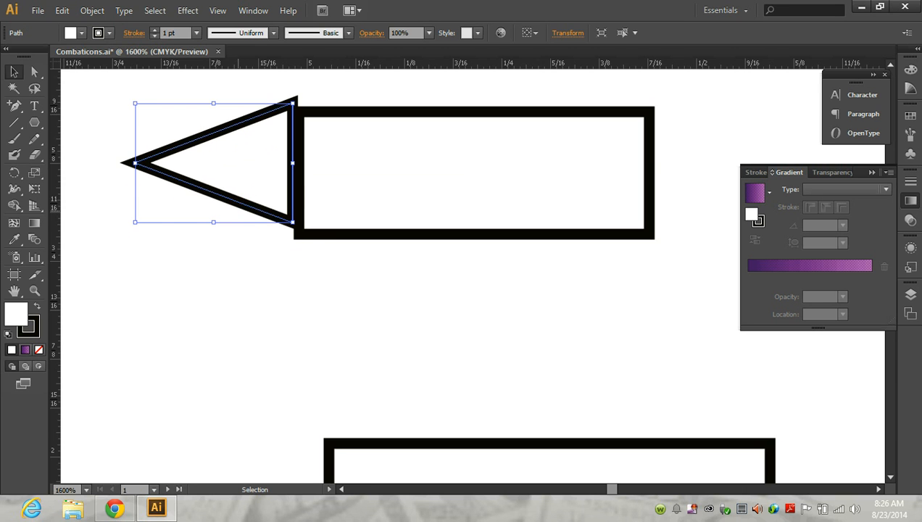
{"action": "key", "text": "ctrl+equal"}
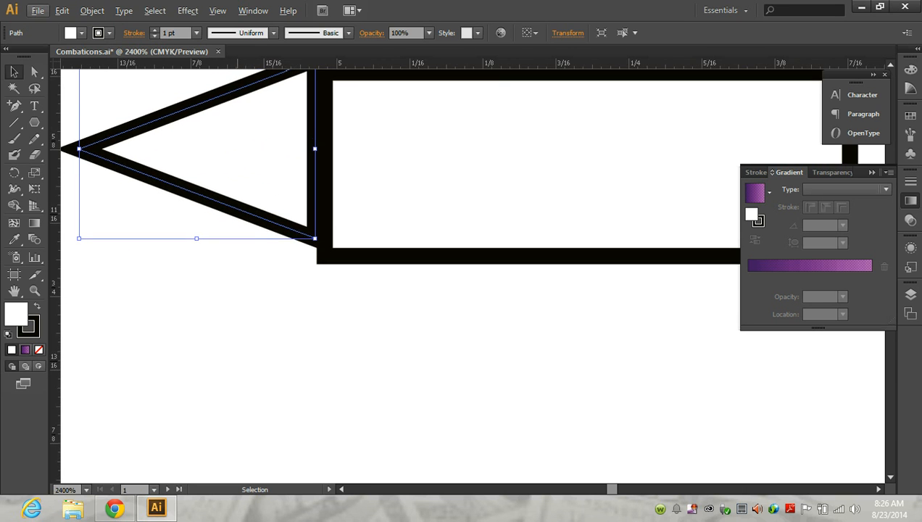
{"action": "scroll", "coordinate": [240, 229], "scroll_direction": "up", "scroll_amount": 2}
{"action": "left_click_drag", "start_coordinate": [280, 100], "coordinate": [276, 114]}
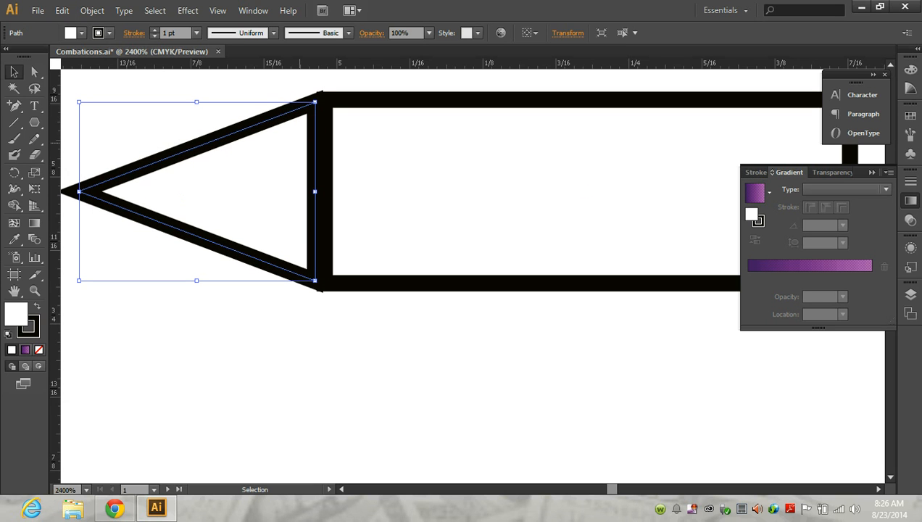
Step: Duplicate the triangle beyond the rectangle's right end and reflect the copy across the vertical axis
{"action": "scroll", "coordinate": [294, 139], "scroll_direction": "down", "scroll_amount": 3}
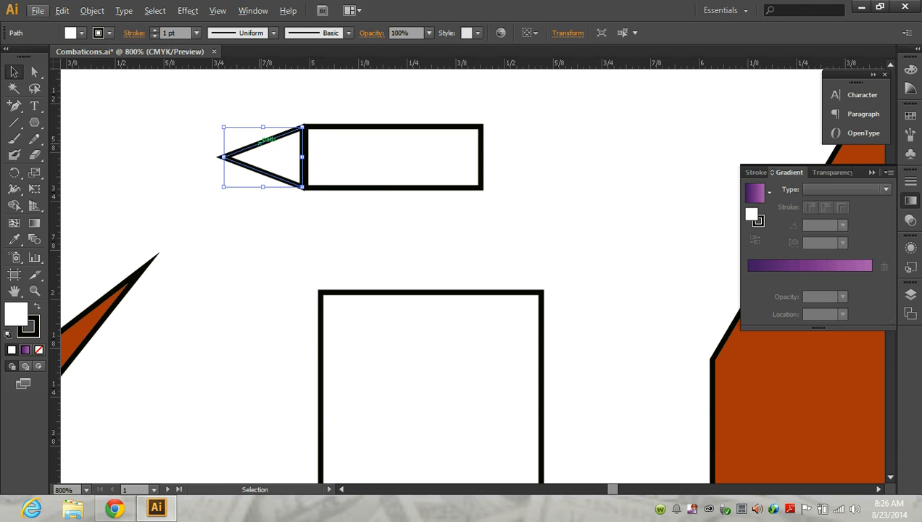
{"action": "left_click_drag", "start_coordinate": [265, 139], "coordinate": [548, 138]}
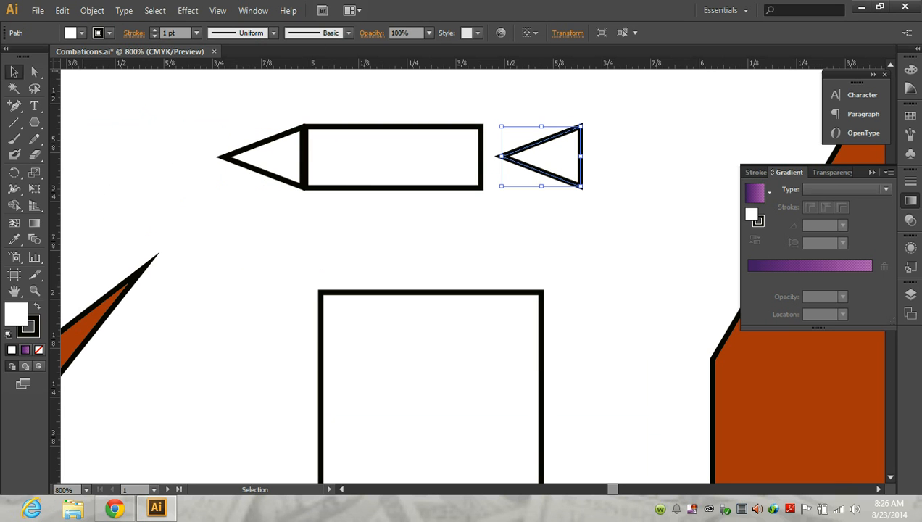
{"action": "left_click", "coordinate": [92, 10]}
{"action": "mouse_move", "coordinate": [112, 41]}
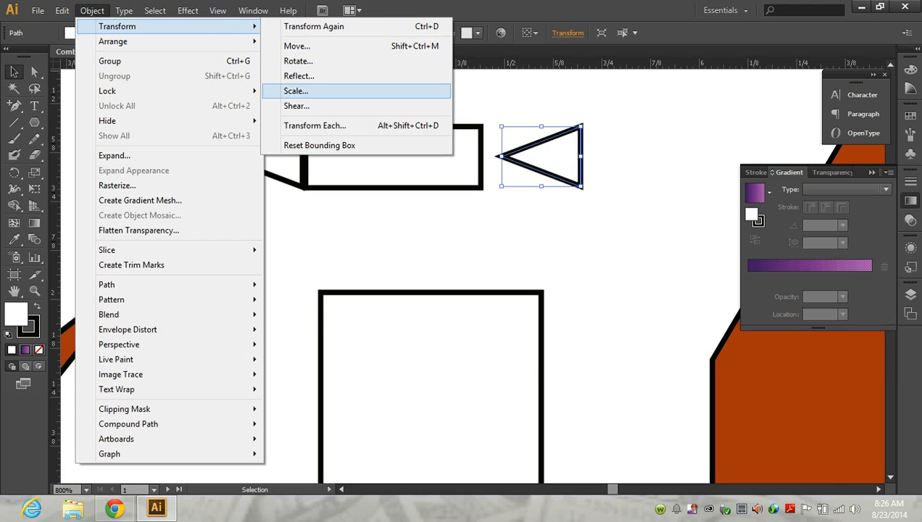
{"action": "left_click", "coordinate": [299, 75]}
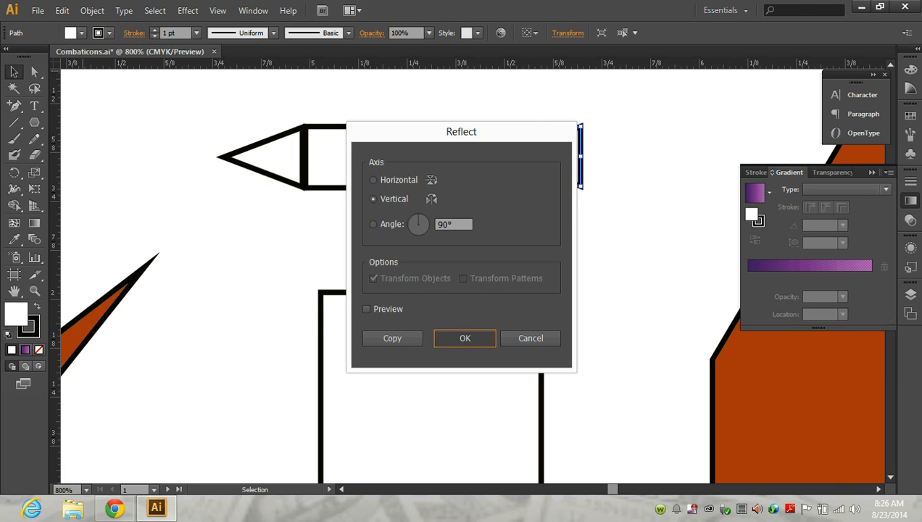
{"action": "left_click", "coordinate": [462, 337]}
Step: Fit the reflected triangle against the rectangle's right end and move the left triangle flush onto its left side
{"action": "mouse_move", "coordinate": [528, 169]}
{"action": "left_mouse_down"}
{"action": "mouse_move", "coordinate": [535, 156]}
{"action": "mouse_move", "coordinate": [519, 156]}
{"action": "left_mouse_up"}
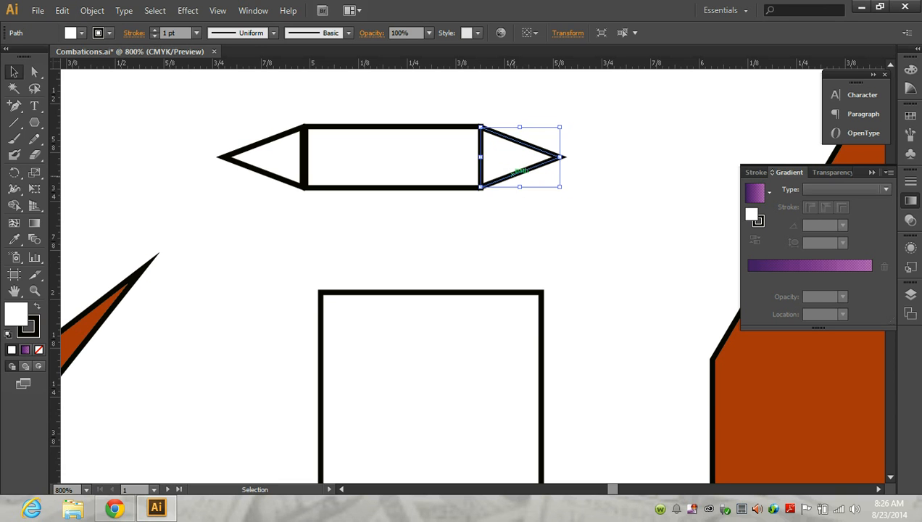
{"action": "left_click", "coordinate": [542, 204]}
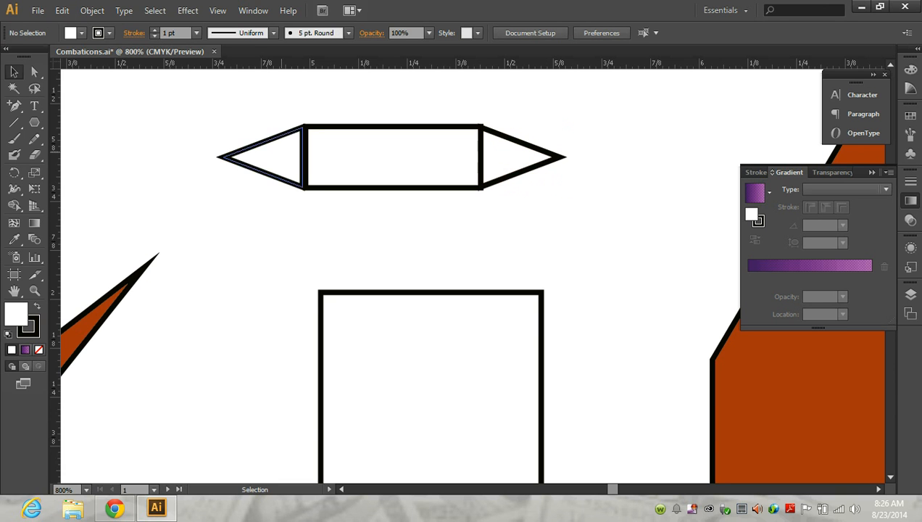
{"action": "left_click", "coordinate": [261, 157]}
{"action": "key", "text": "Right"}
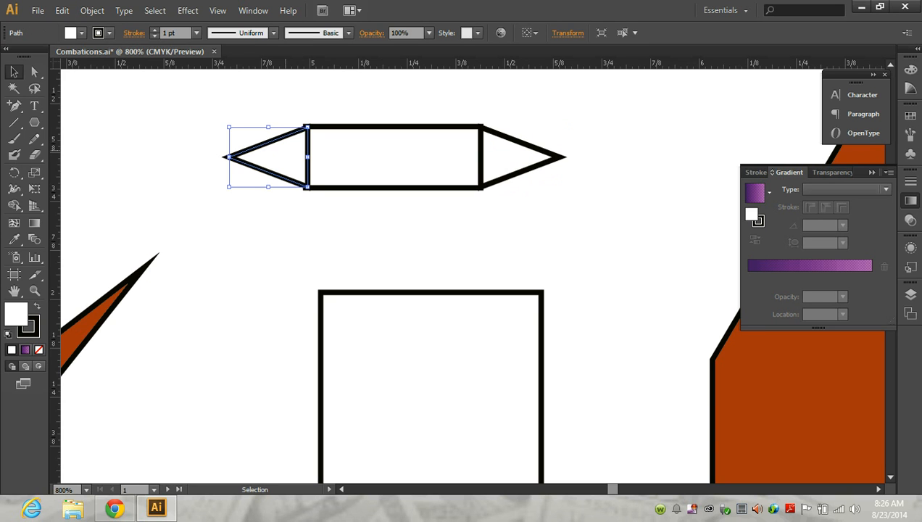
{"action": "left_click", "coordinate": [324, 223]}
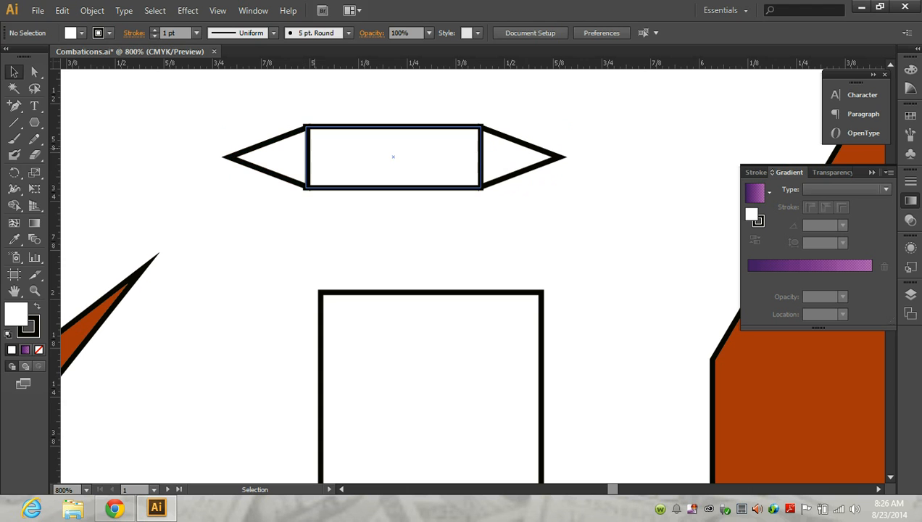
Step: Send the three shapes back in the stacking order and place the left triangle behind the rectangle
{"action": "left_click_drag", "start_coordinate": [275, 108], "coordinate": [566, 209]}
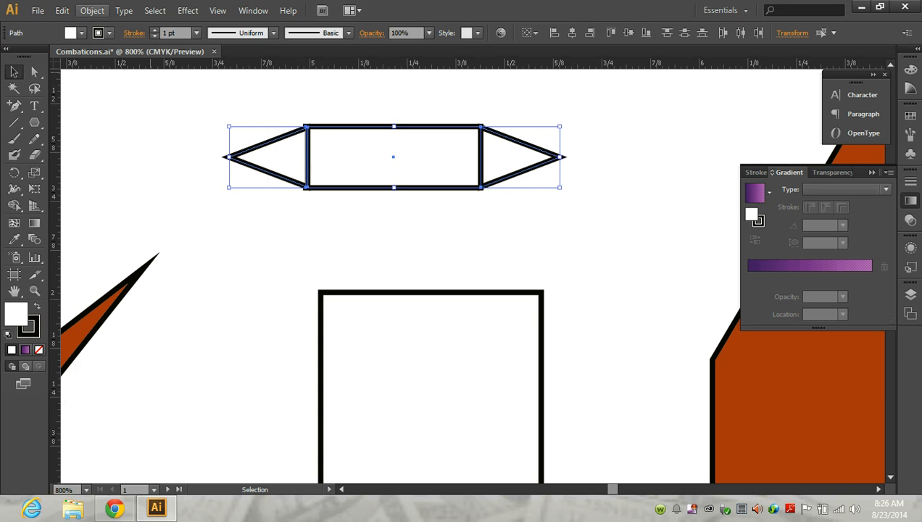
{"action": "left_click", "coordinate": [92, 10]}
{"action": "mouse_move", "coordinate": [145, 42]}
{"action": "left_click", "coordinate": [377, 84]}
{"action": "key", "text": "ctrl+shift+a"}
{"action": "left_click", "coordinate": [247, 151]}
{"action": "left_click", "coordinate": [92, 10]}
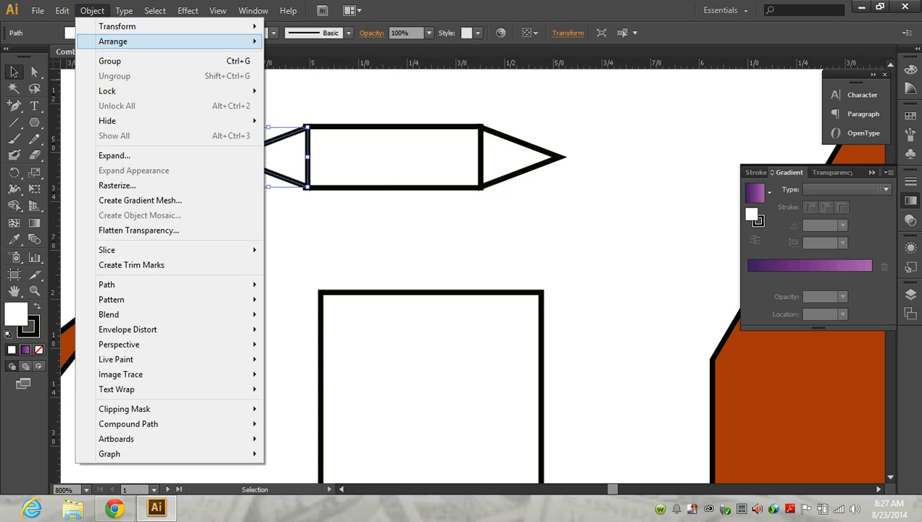
{"action": "mouse_move", "coordinate": [145, 42]}
{"action": "left_click", "coordinate": [326, 71]}
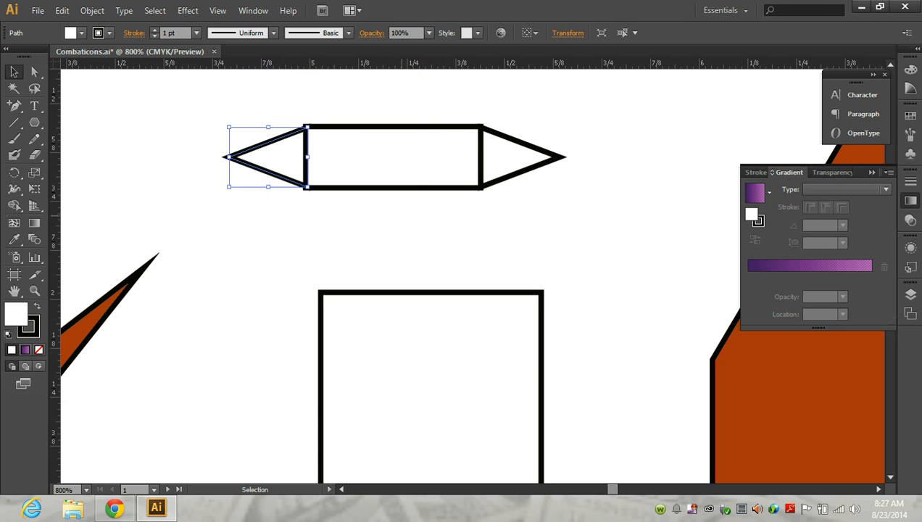
{"action": "key", "text": "ctrl+shift+a"}
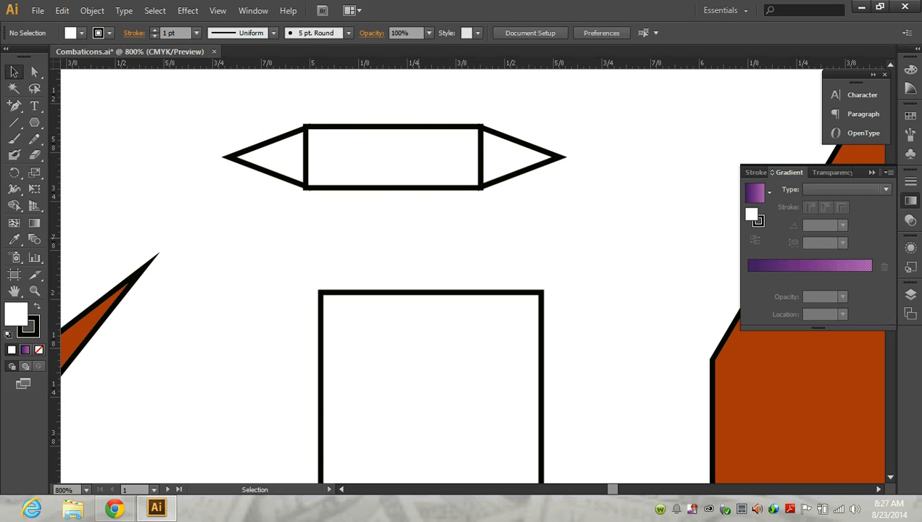
Step: Check the Vortex reference image and fill the middle rectangle with the web-safe orange FF6600
{"action": "left_click_drag", "start_coordinate": [236, 104], "coordinate": [551, 218]}
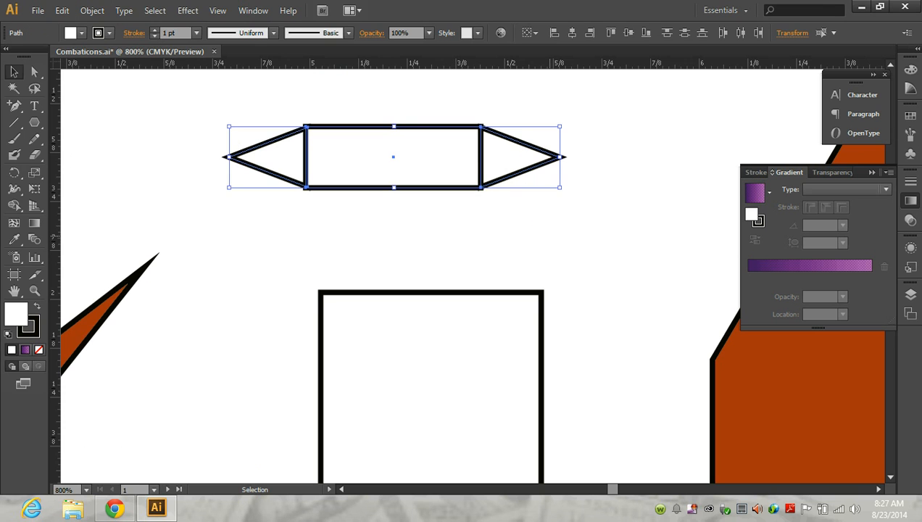
{"action": "key", "text": "ctrl+shift+a"}
{"action": "left_click", "coordinate": [402, 183]}
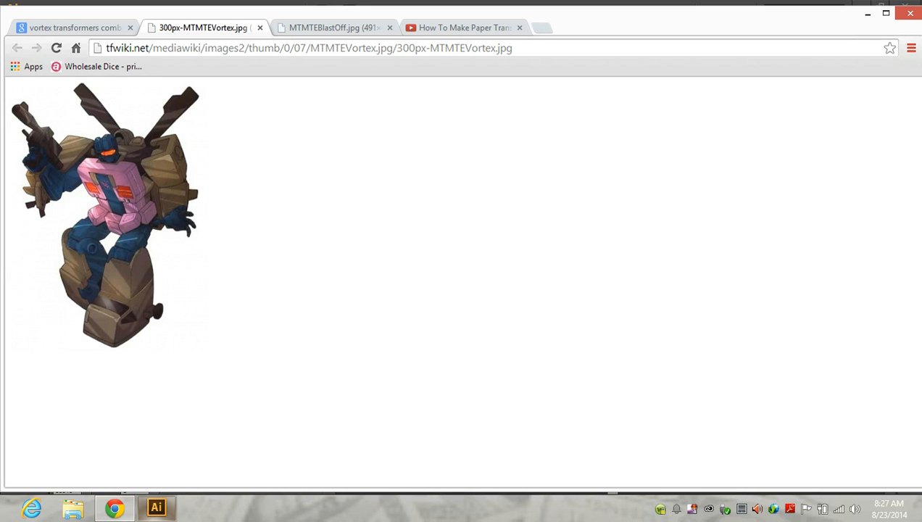
{"action": "left_click", "coordinate": [157, 507]}
{"action": "left_click_drag", "start_coordinate": [691, 268], "coordinate": [692, 340]}
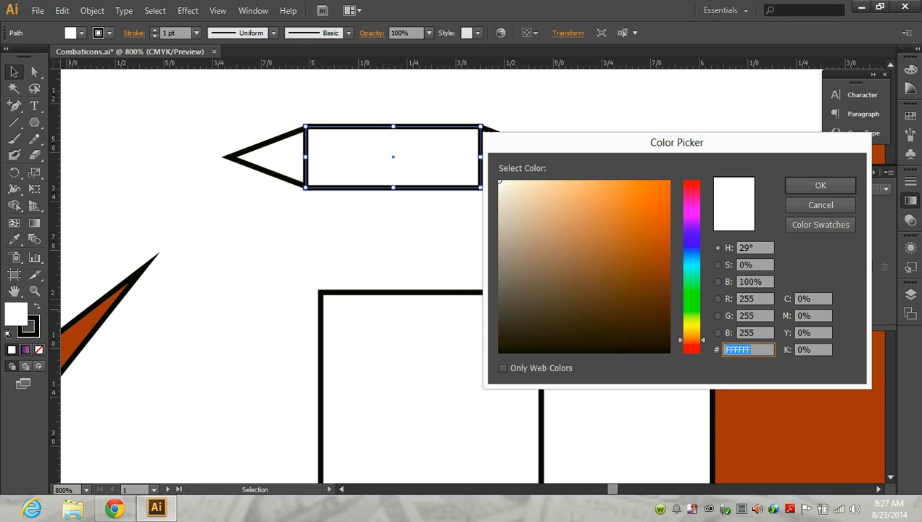
{"action": "left_click", "coordinate": [666, 195]}
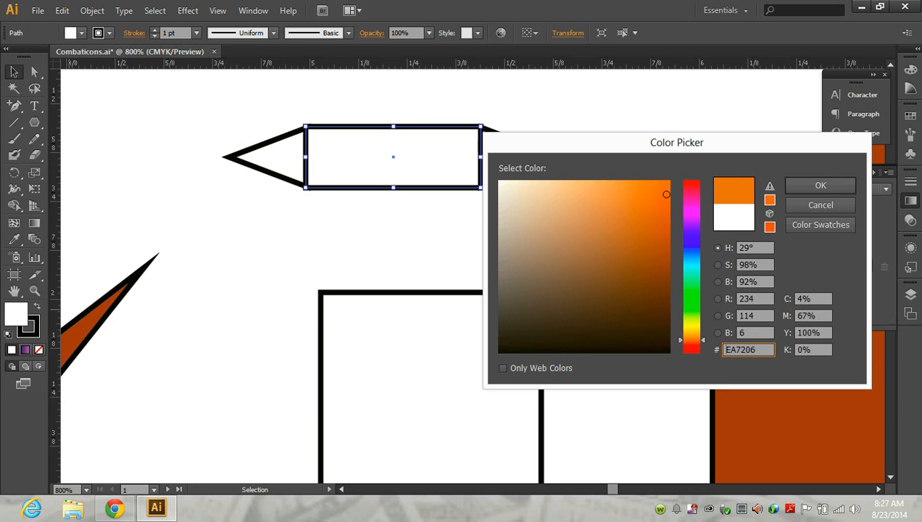
{"action": "left_click", "coordinate": [770, 213]}
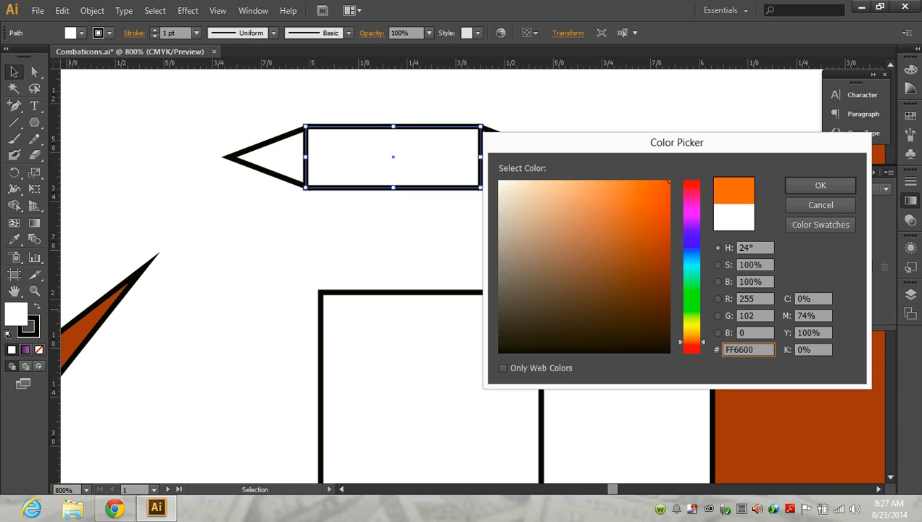
{"action": "left_click", "coordinate": [820, 185]}
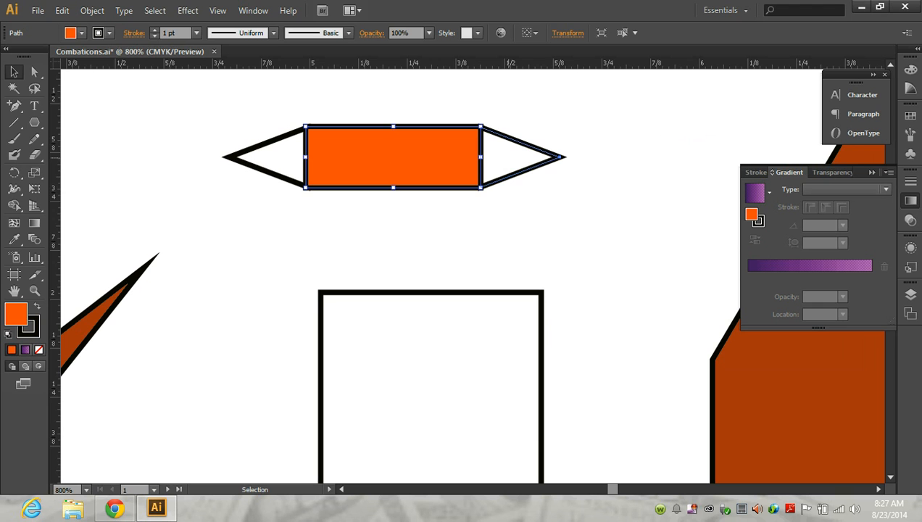
Step: Apply a linear gradient to the right triangle and set its starting color to the red-orange swatch C=0 M=80 Y=95 K=0
{"action": "left_click", "coordinate": [510, 168]}
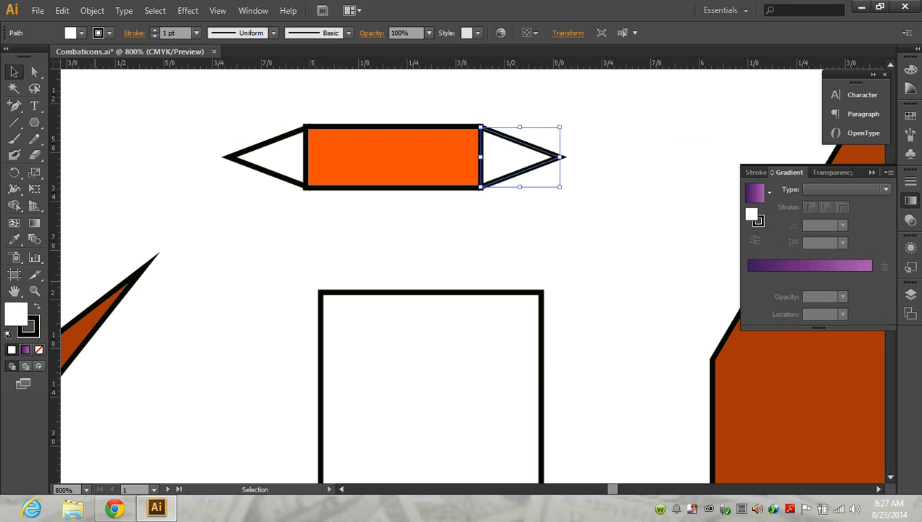
{"action": "double_click", "coordinate": [16, 315]}
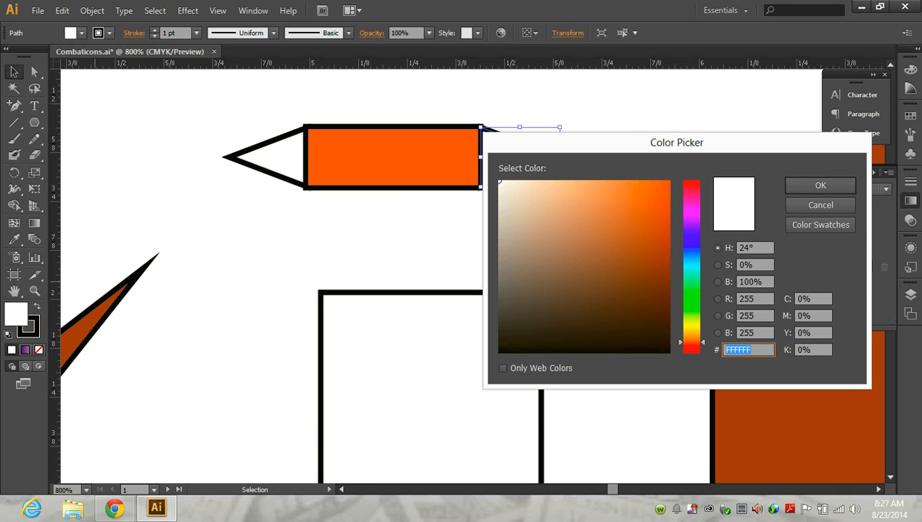
{"action": "left_click", "coordinate": [820, 204]}
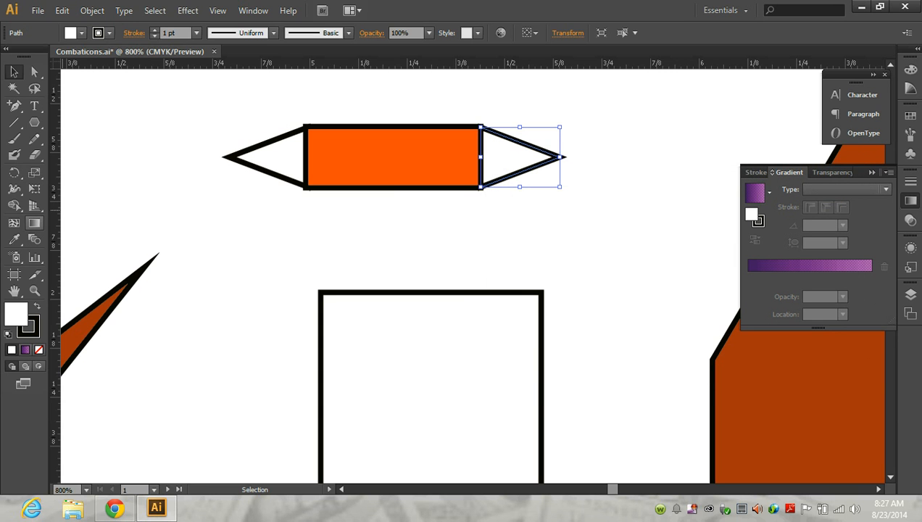
{"action": "left_click", "coordinate": [34, 225]}
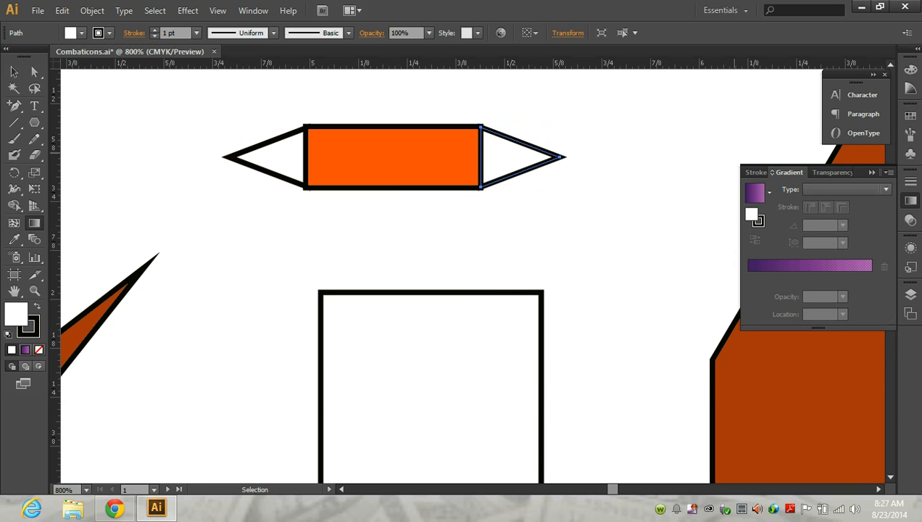
{"action": "left_click", "coordinate": [812, 266]}
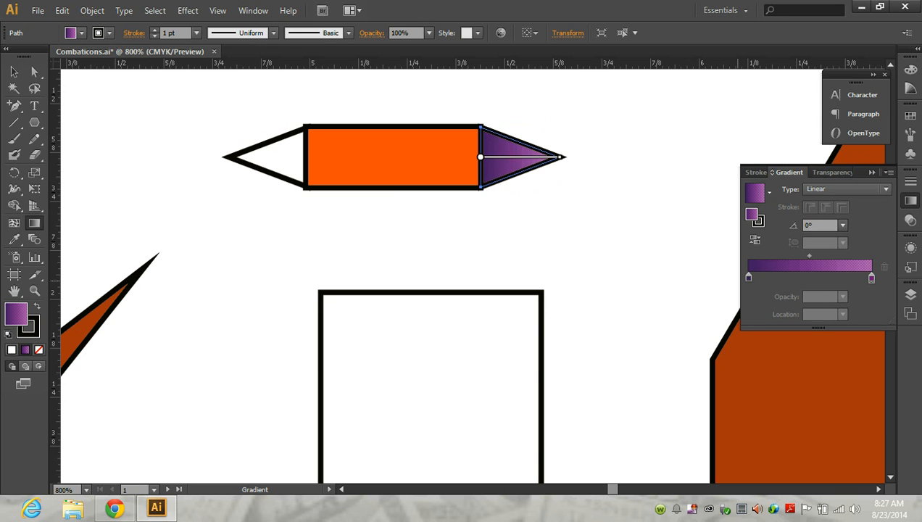
{"action": "left_click", "coordinate": [748, 278]}
{"action": "double_click", "coordinate": [748, 278]}
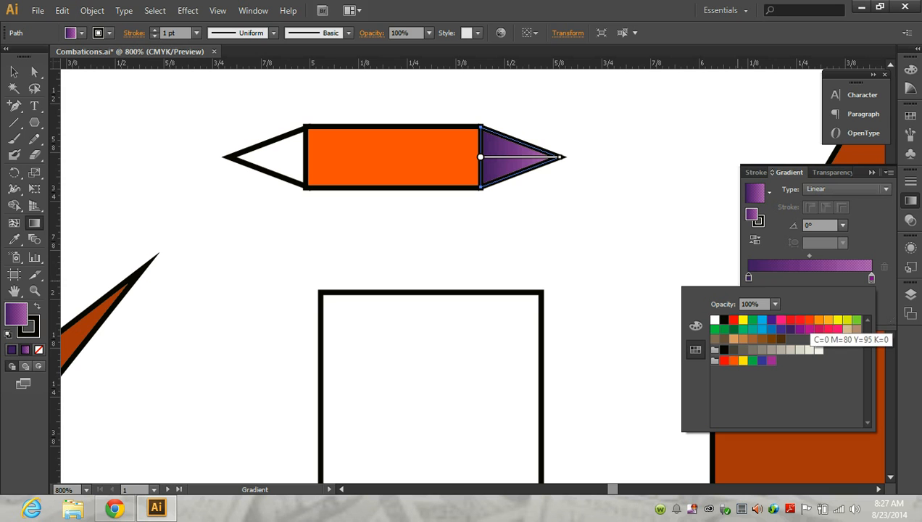
{"action": "left_click", "coordinate": [808, 320]}
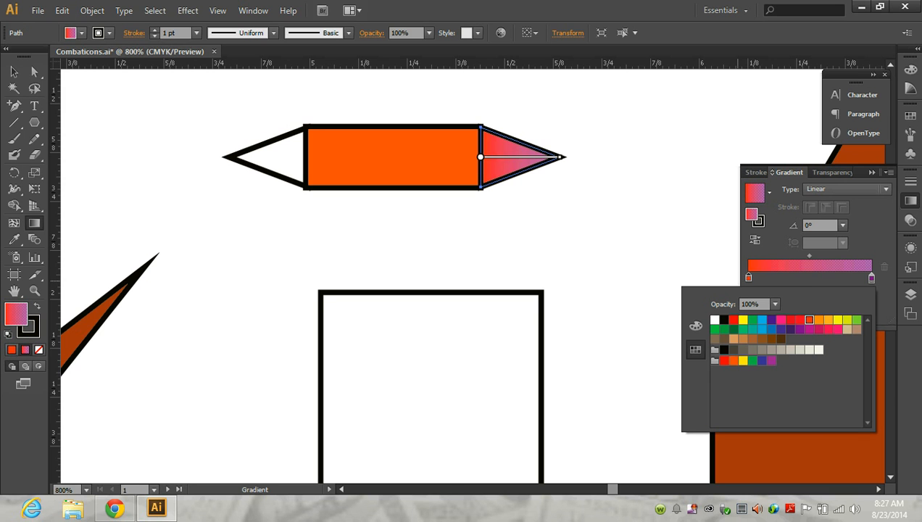
Step: Set the ending color of the right triangle's gradient to the orange swatch beside the red-orange one
{"action": "left_click", "coordinate": [871, 278]}
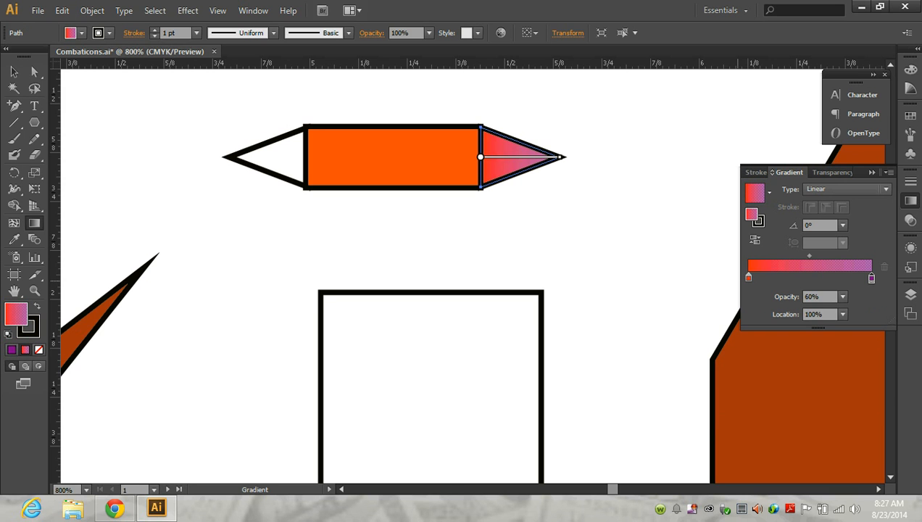
{"action": "double_click", "coordinate": [870, 278]}
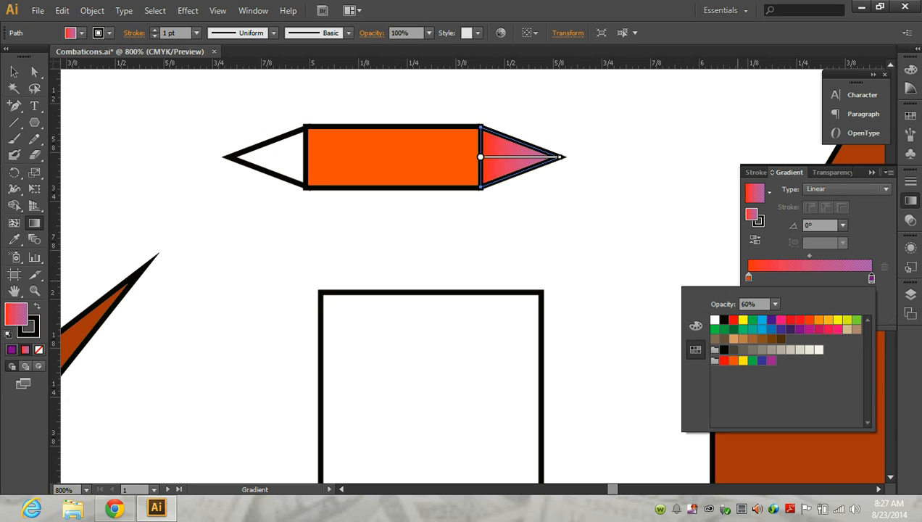
{"action": "left_click", "coordinate": [818, 320]}
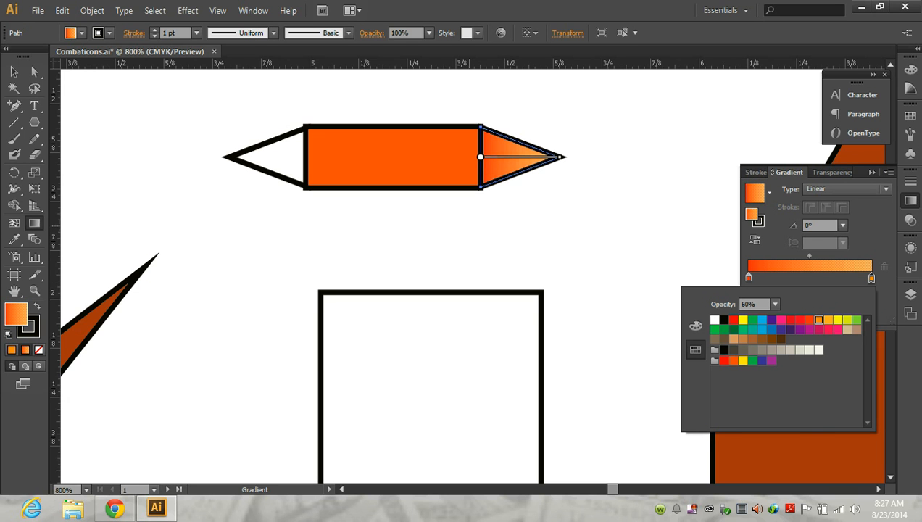
{"action": "left_click", "coordinate": [405, 225]}
{"action": "left_click", "coordinate": [14, 72]}
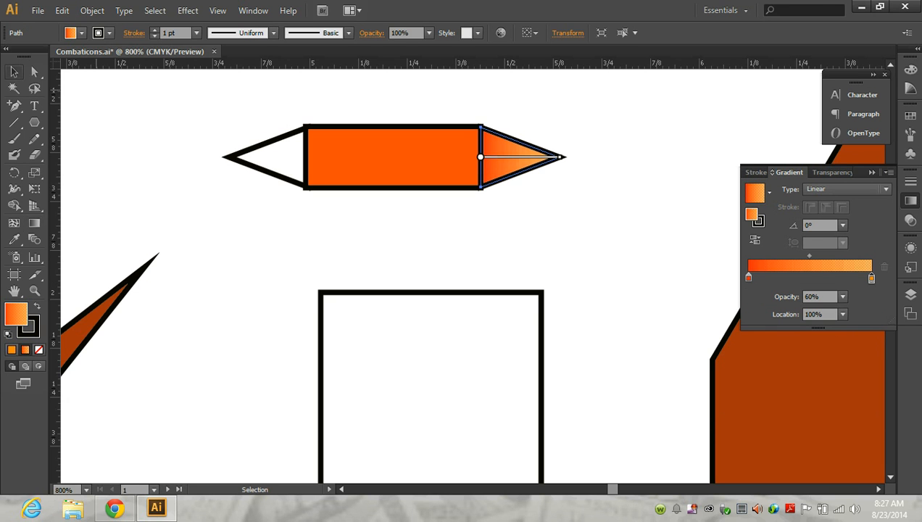
{"action": "left_click", "coordinate": [463, 230]}
{"action": "left_click", "coordinate": [518, 157]}
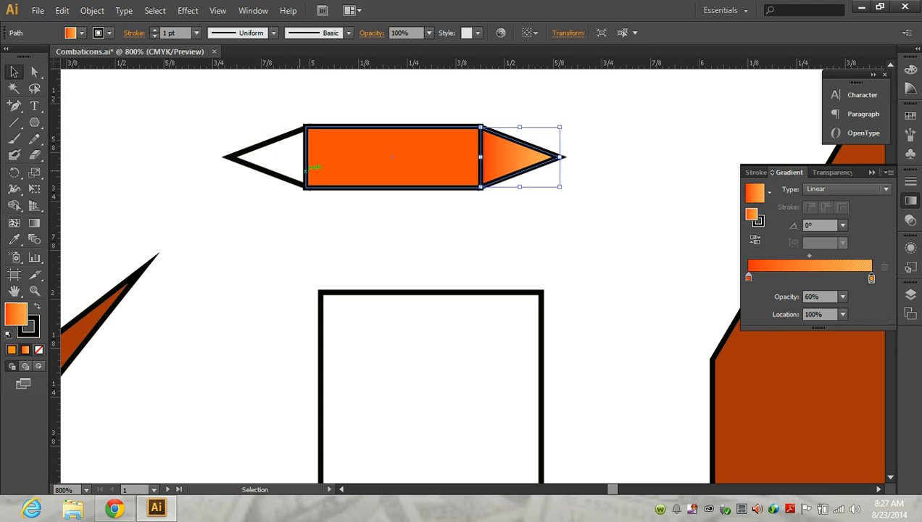
Step: Copy the right triangle's gradient to the left triangle with the Eyedropper and reverse its direction
{"action": "left_click", "coordinate": [257, 160]}
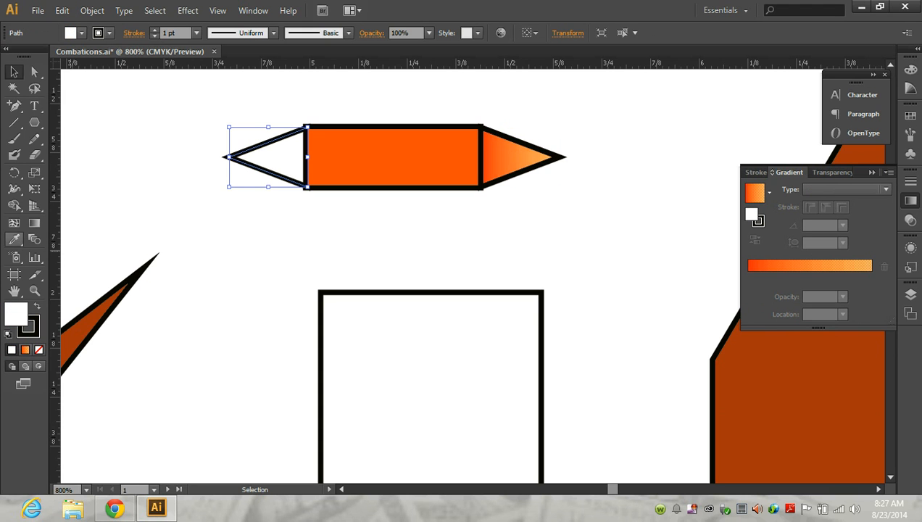
{"action": "left_click", "coordinate": [14, 242]}
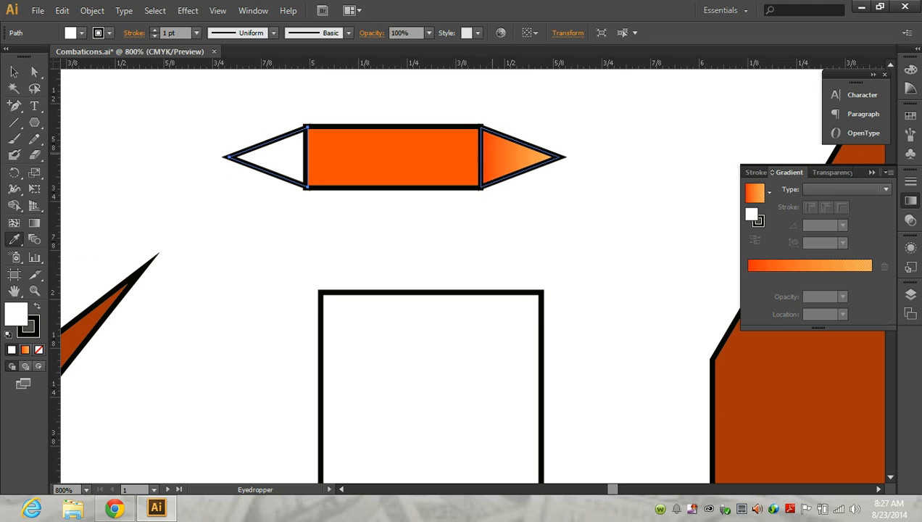
{"action": "left_click", "coordinate": [507, 158]}
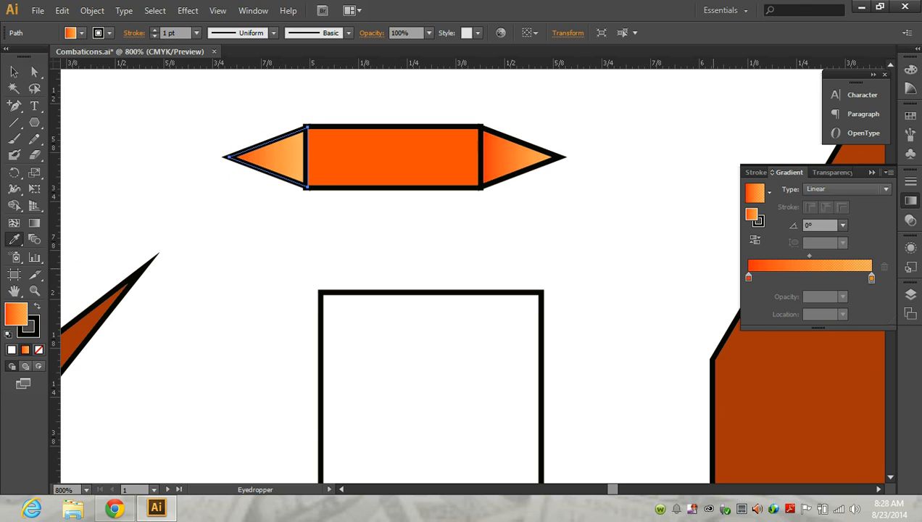
{"action": "left_click", "coordinate": [754, 240]}
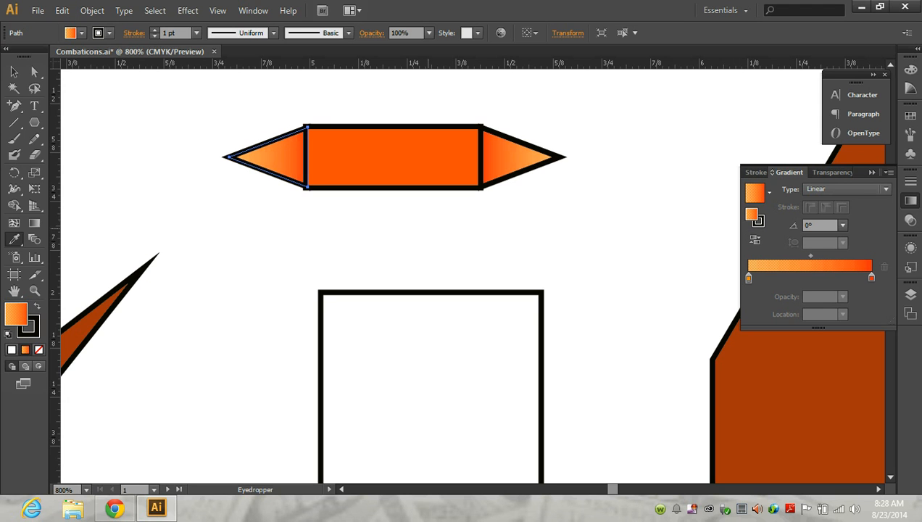
{"action": "left_click", "coordinate": [15, 71]}
{"action": "left_click", "coordinate": [276, 260]}
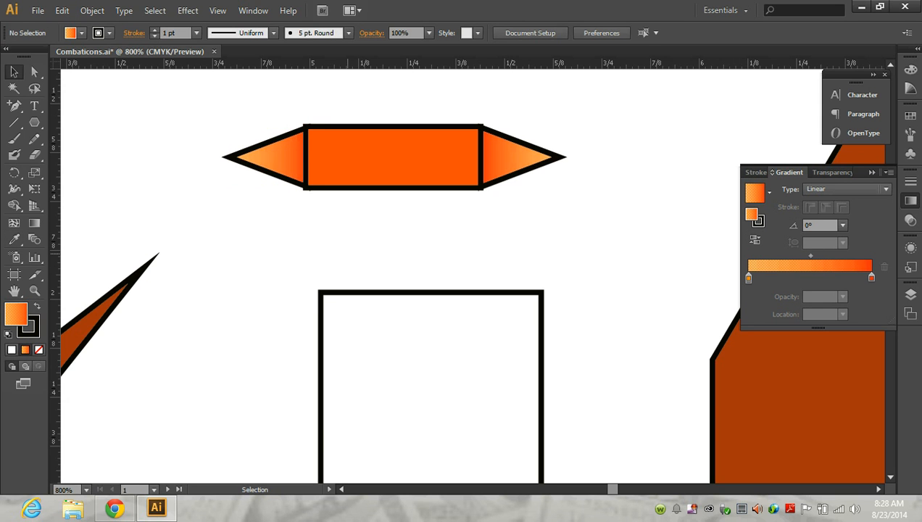
Step: Move the rectangle and both triangles onto the empty square below and bring them to the front
{"action": "scroll", "coordinate": [348, 254], "scroll_direction": "down", "scroll_amount": 2}
{"action": "left_click_drag", "start_coordinate": [301, 183], "coordinate": [405, 205]}
{"action": "left_click_drag", "start_coordinate": [347, 205], "coordinate": [390, 328]}
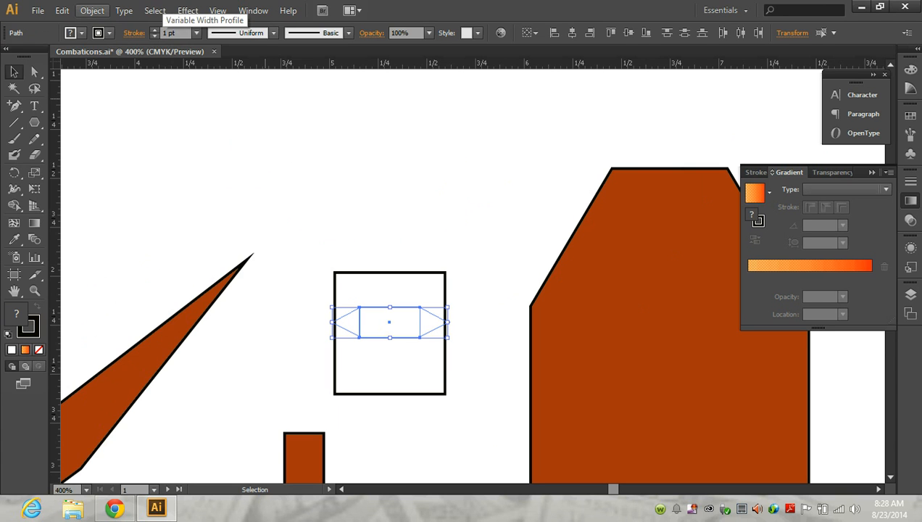
{"action": "left_click", "coordinate": [93, 11]}
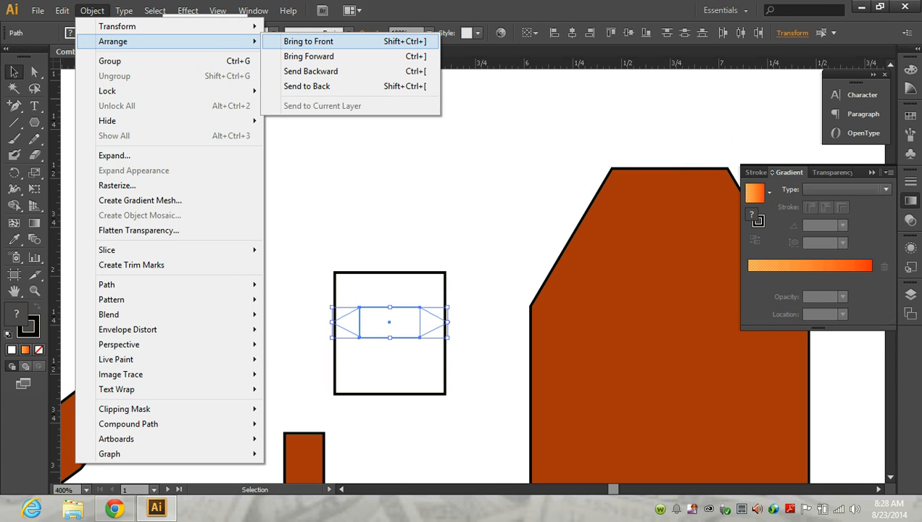
{"action": "left_click", "coordinate": [319, 42]}
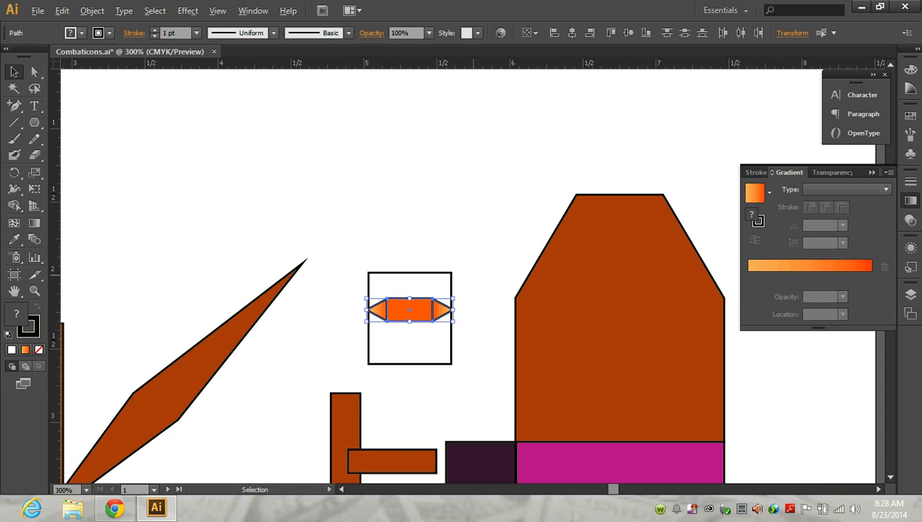
Step: Narrow the visor from both ends so its two tips fit just inside the square's side outlines
{"action": "key", "text": "ctrl+equal"}
{"action": "key", "text": "ctrl+equal"}
{"action": "scroll", "coordinate": [418, 316], "scroll_direction": "down", "scroll_amount": 3}
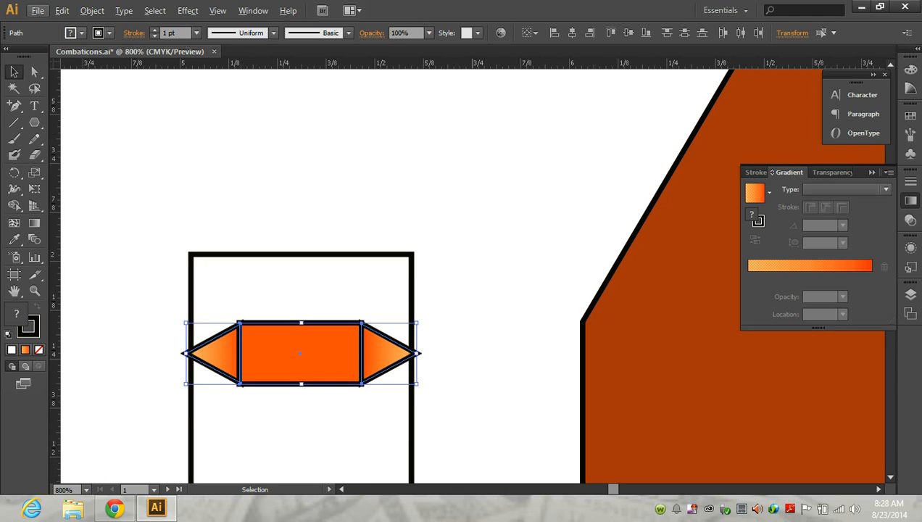
{"action": "mouse_move", "coordinate": [418, 315]}
{"action": "left_mouse_down"}
{"action": "mouse_move", "coordinate": [426, 315]}
{"action": "mouse_move", "coordinate": [412, 316]}
{"action": "left_mouse_up"}
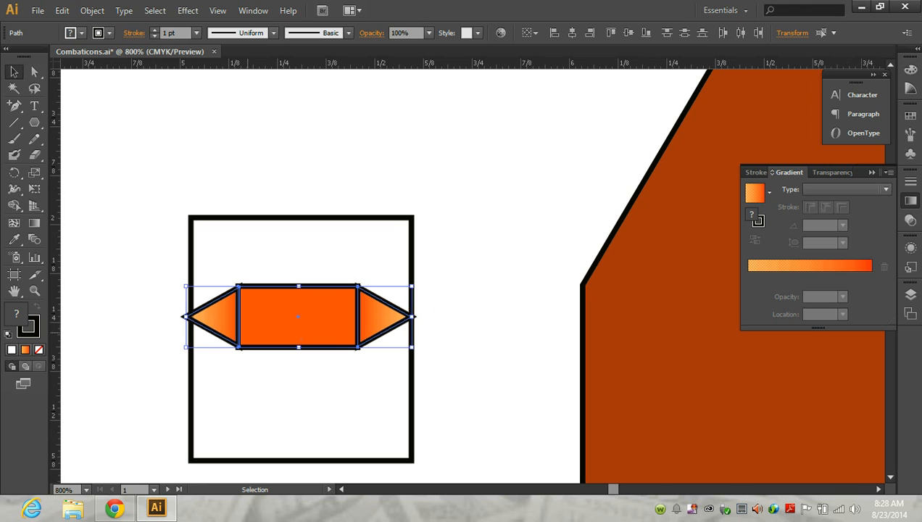
{"action": "left_click_drag", "start_coordinate": [185, 316], "coordinate": [190, 316]}
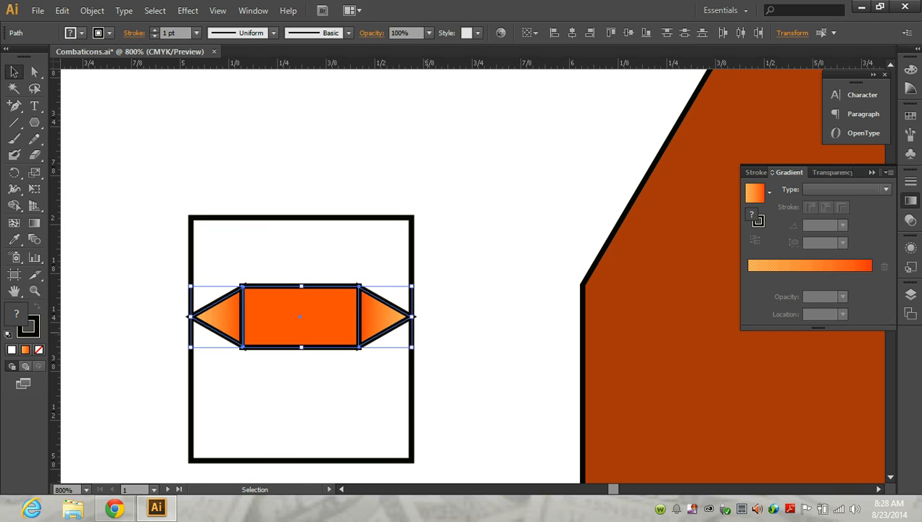
{"action": "left_click_drag", "start_coordinate": [412, 317], "coordinate": [407, 317]}
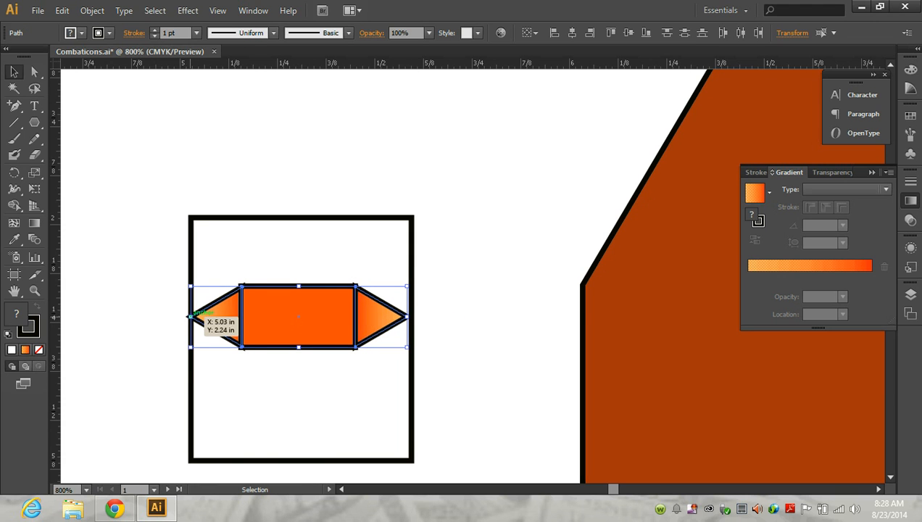
{"action": "left_click_drag", "start_coordinate": [191, 317], "coordinate": [195, 317]}
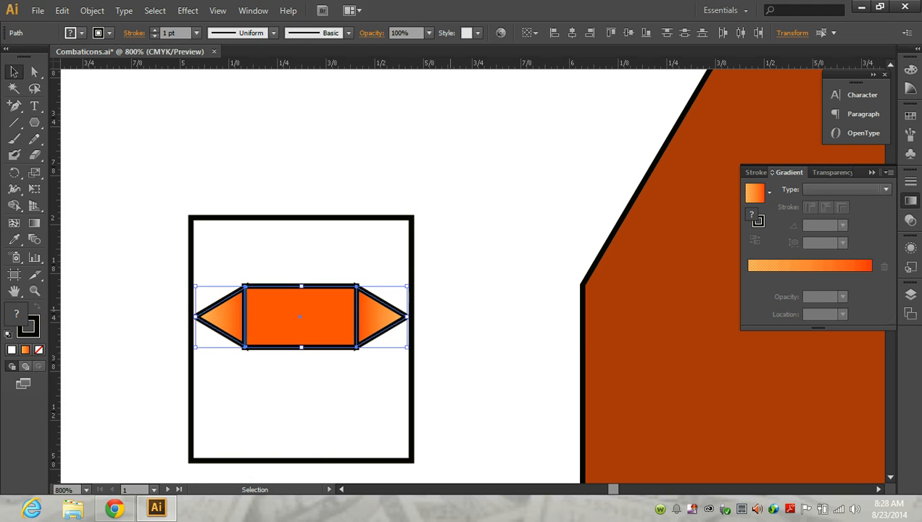
{"action": "left_click", "coordinate": [444, 310]}
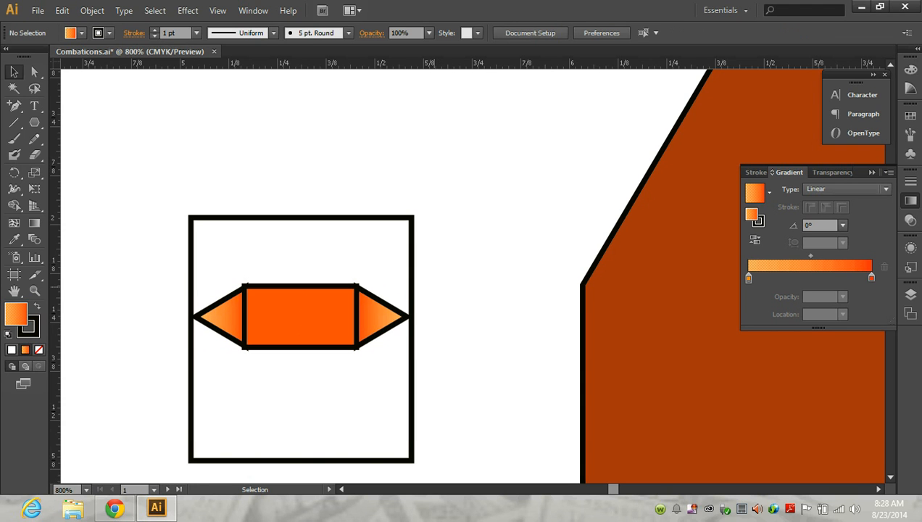
Step: Set the stroke weight of the visor's rectangle and both triangles to 0.5 pt
{"action": "scroll", "coordinate": [301, 313], "scroll_direction": "down", "scroll_amount": 2}
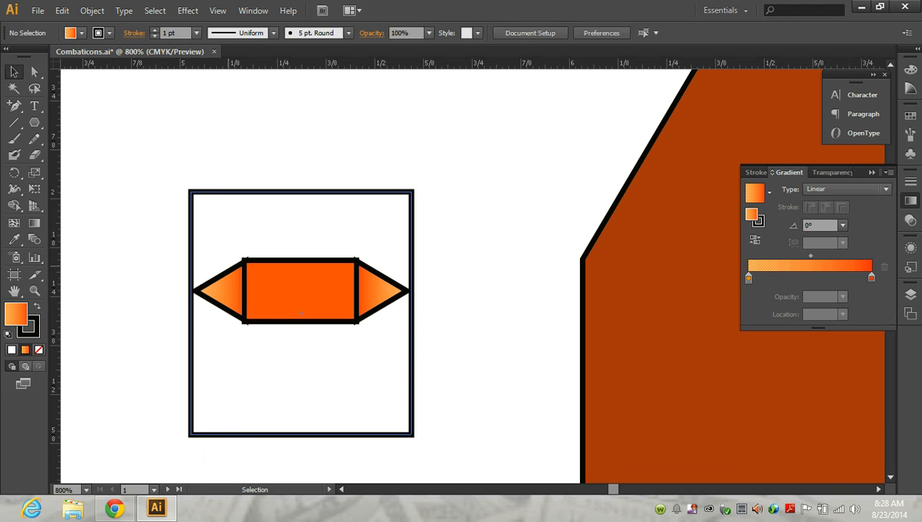
{"action": "left_click", "coordinate": [233, 266], "text": "shift"}
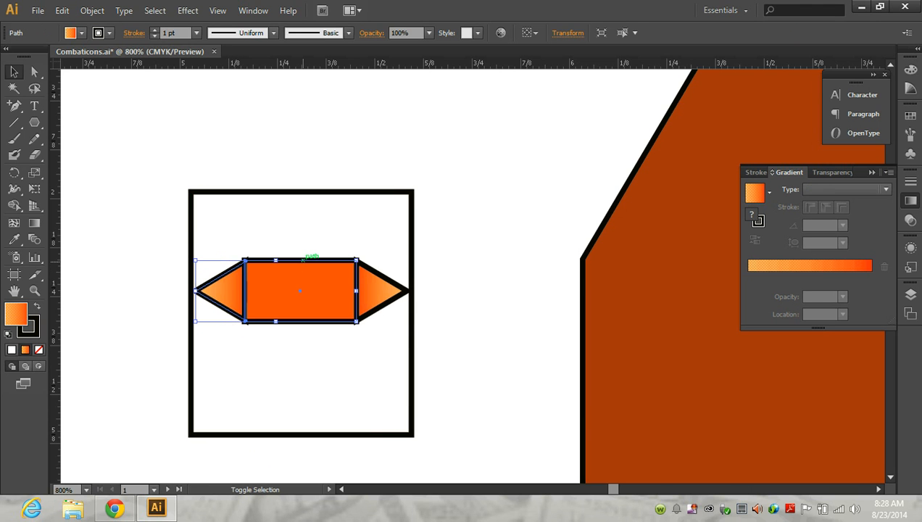
{"action": "left_click", "coordinate": [373, 267], "text": "shift"}
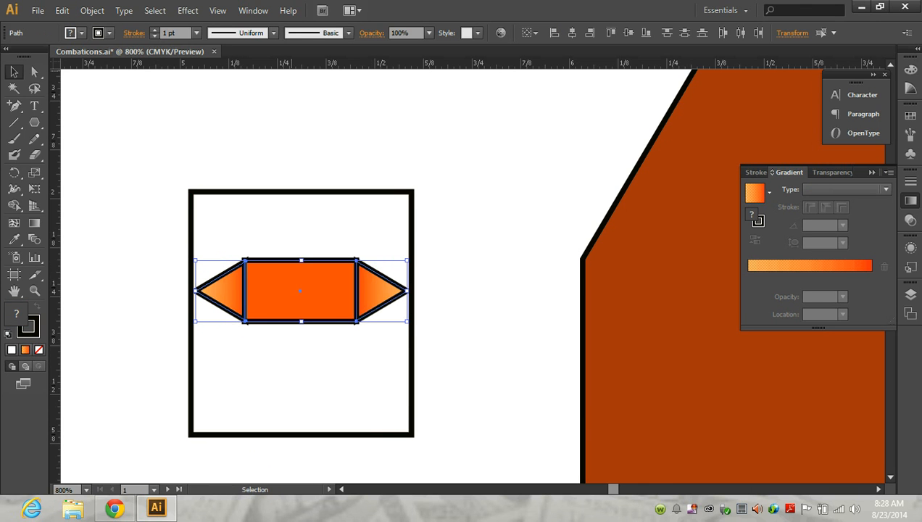
{"action": "left_click", "coordinate": [196, 33]}
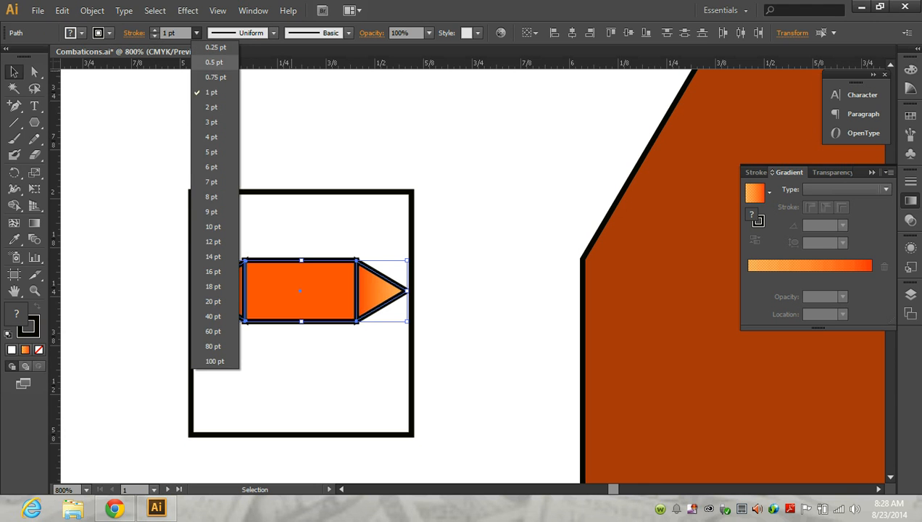
{"action": "left_click", "coordinate": [212, 57]}
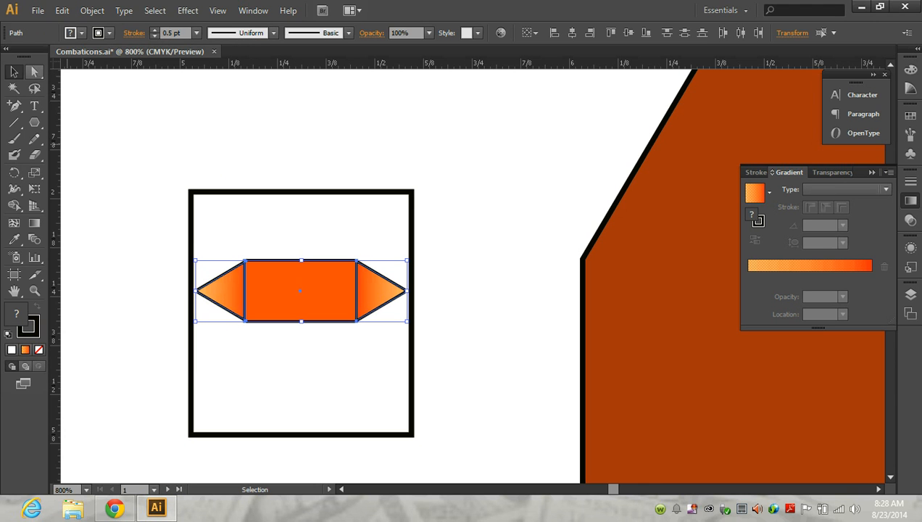
{"action": "left_click", "coordinate": [461, 223]}
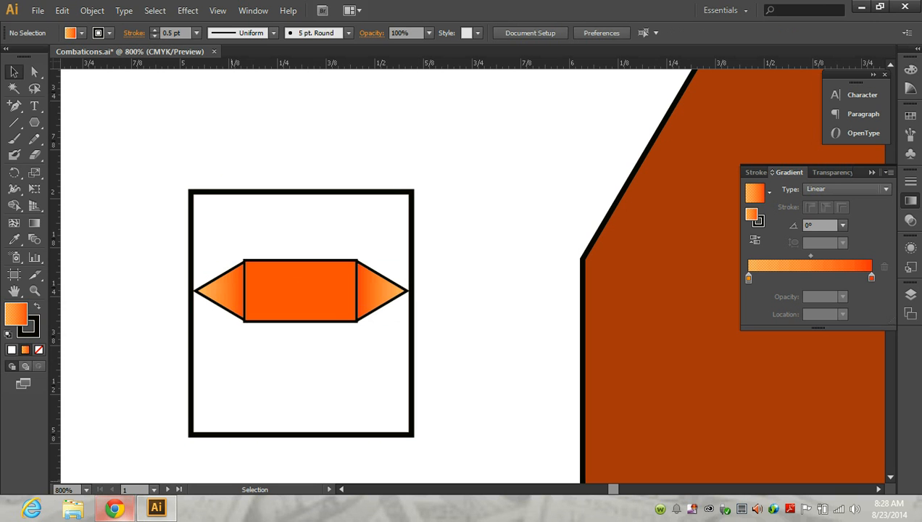
Step: Check the Vortex reference image in Chrome, return to Illustrator, and draw a narrow upright rectangle beside the head with default white fill and black stroke
{"action": "left_click", "coordinate": [114, 508]}
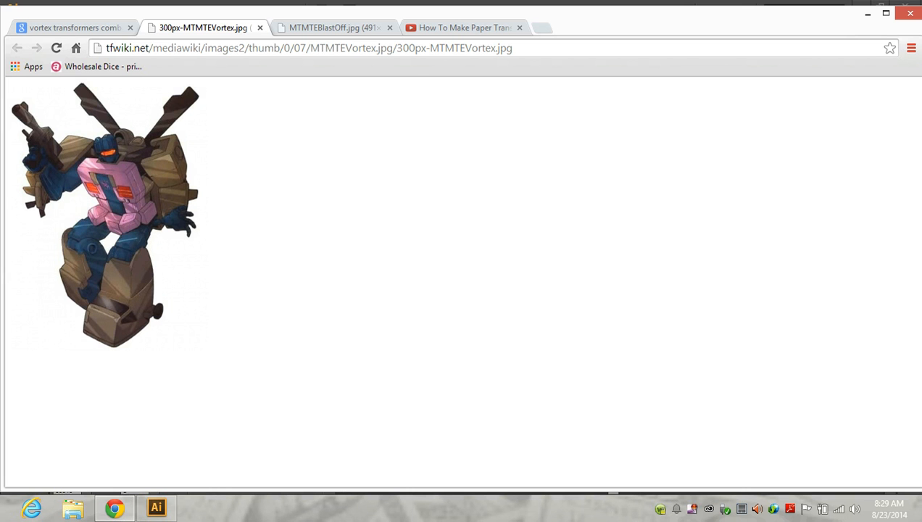
{"action": "left_click", "coordinate": [156, 507]}
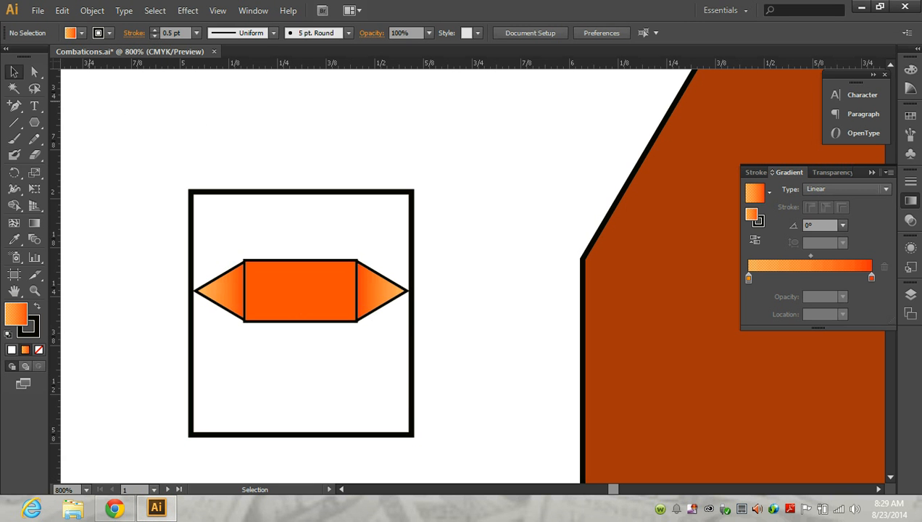
{"action": "mouse_move", "coordinate": [34, 123]}
{"action": "left_mouse_down"}
{"action": "mouse_move", "coordinate": [72, 123]}
{"action": "mouse_move", "coordinate": [140, 199]}
{"action": "mouse_move", "coordinate": [153, 237]}
{"action": "left_mouse_up"}
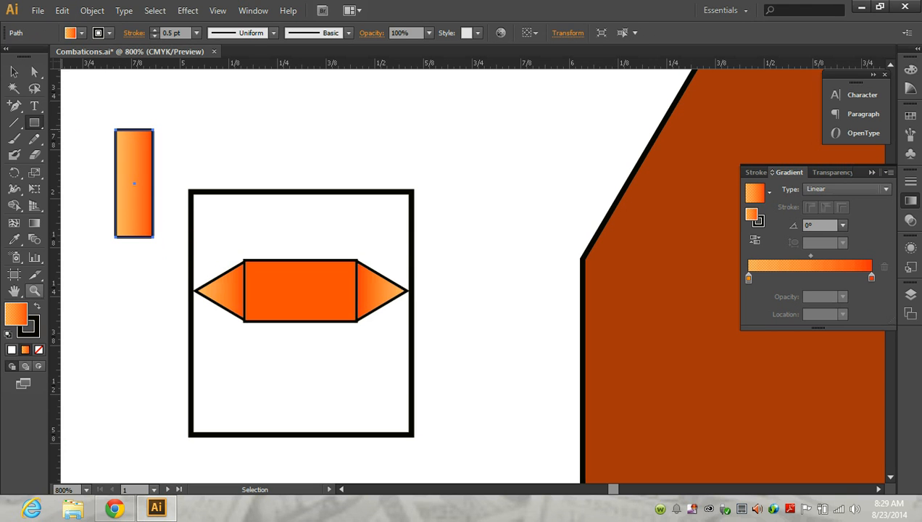
{"action": "key", "text": "d"}
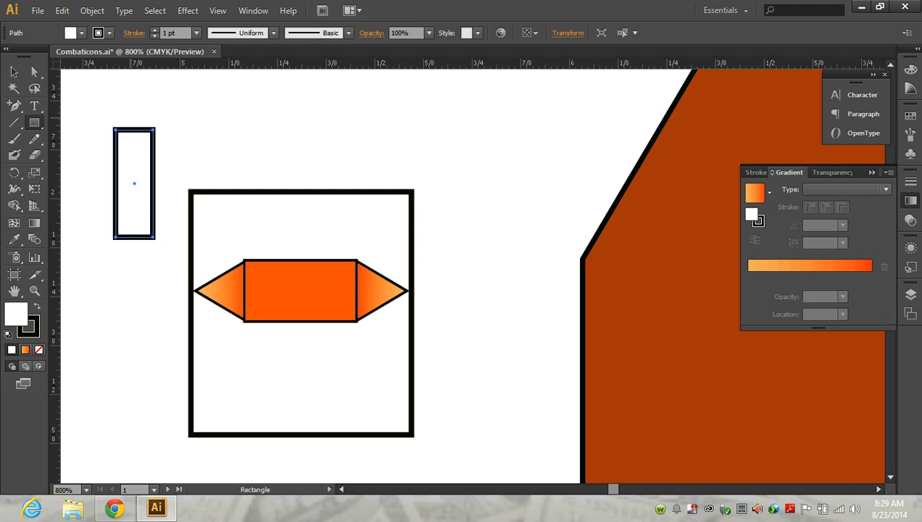
Step: Create a five-sided polygon with a 0.563 in radius above the head
{"action": "left_click_drag", "start_coordinate": [34, 123], "coordinate": [96, 171]}
{"action": "left_click", "coordinate": [281, 124]}
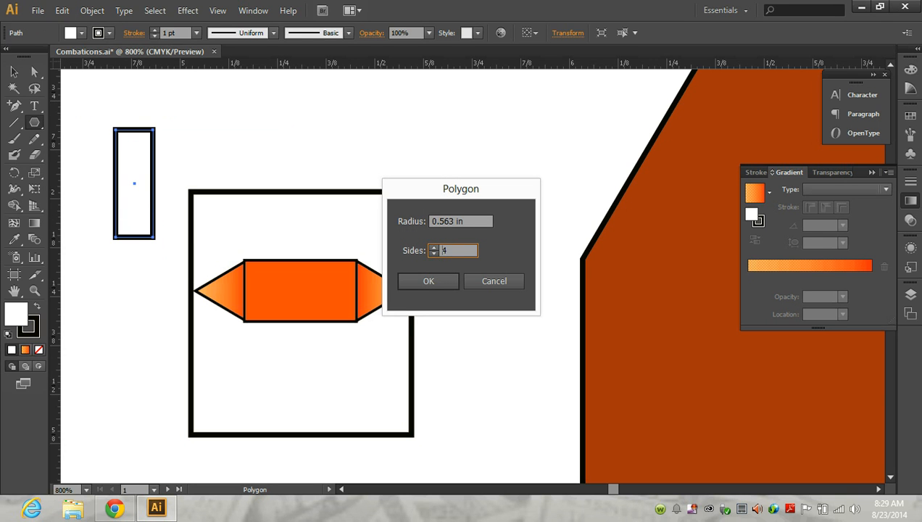
{"action": "key", "text": "Up"}
{"action": "key", "text": "Return"}
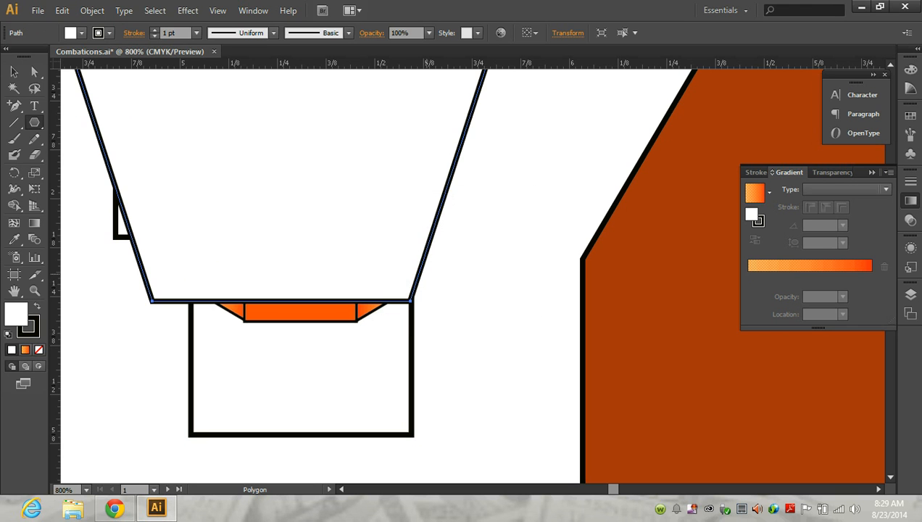
Step: Scale the pentagon down to a small shape near the top of the narrow rectangle
{"action": "key", "text": "ctrl+minus"}
{"action": "key", "text": "ctrl+minus"}
{"action": "key", "text": "ctrl+minus"}
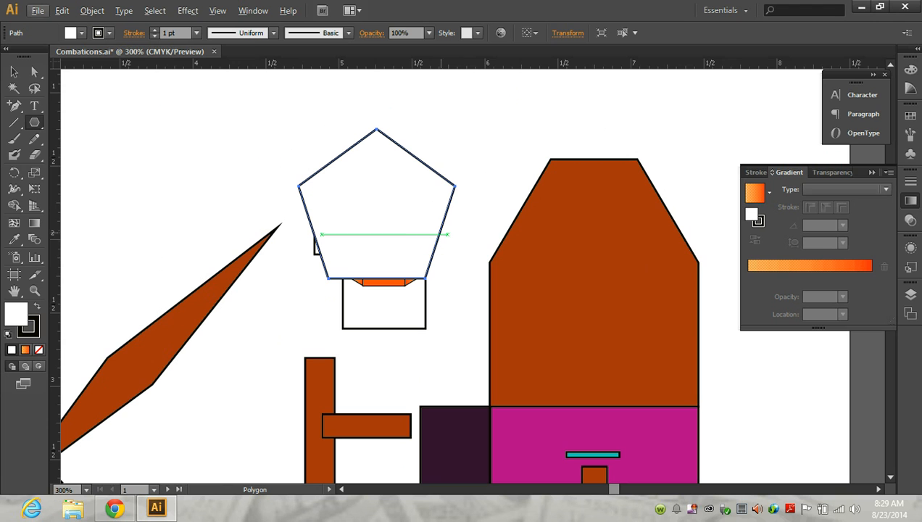
{"action": "key", "text": "v"}
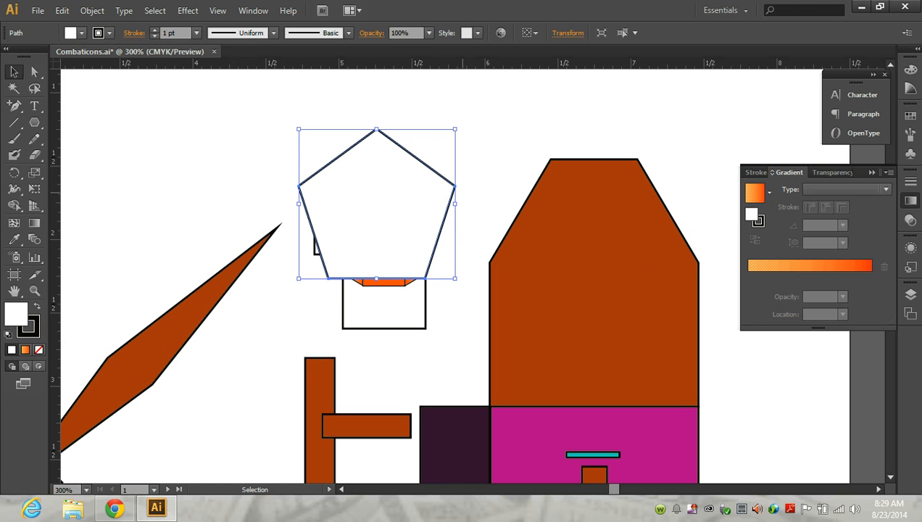
{"action": "left_click_drag", "start_coordinate": [454, 203], "coordinate": [327, 214]}
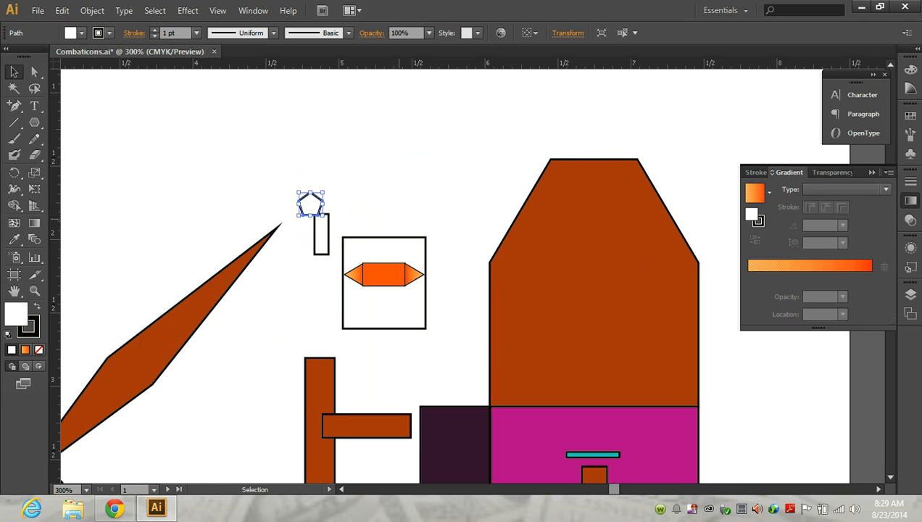
Step: Fit the pentagon onto the narrow rectangle's top, matching its width, so that only the pentagon's peak extends above it
{"action": "scroll", "coordinate": [327, 214], "scroll_direction": "up", "scroll_amount": 5}
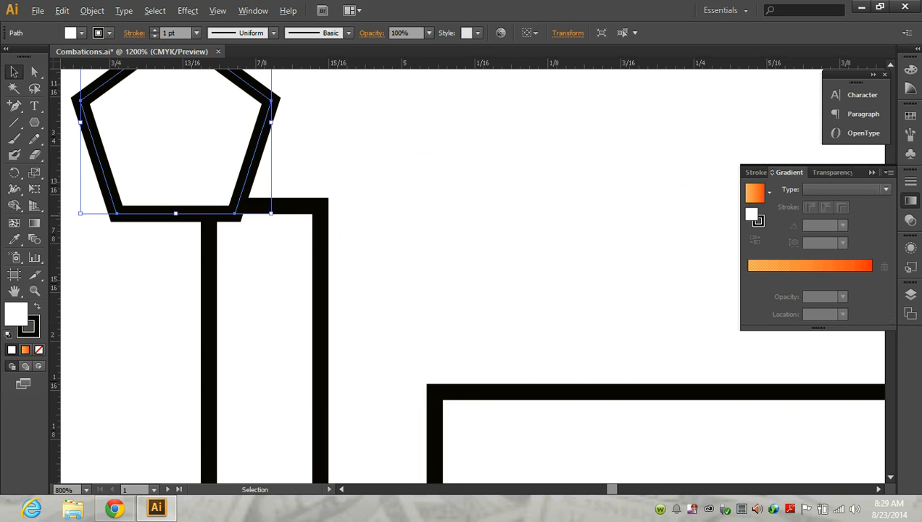
{"action": "scroll", "coordinate": [289, 198], "scroll_direction": "down", "scroll_amount": 1}
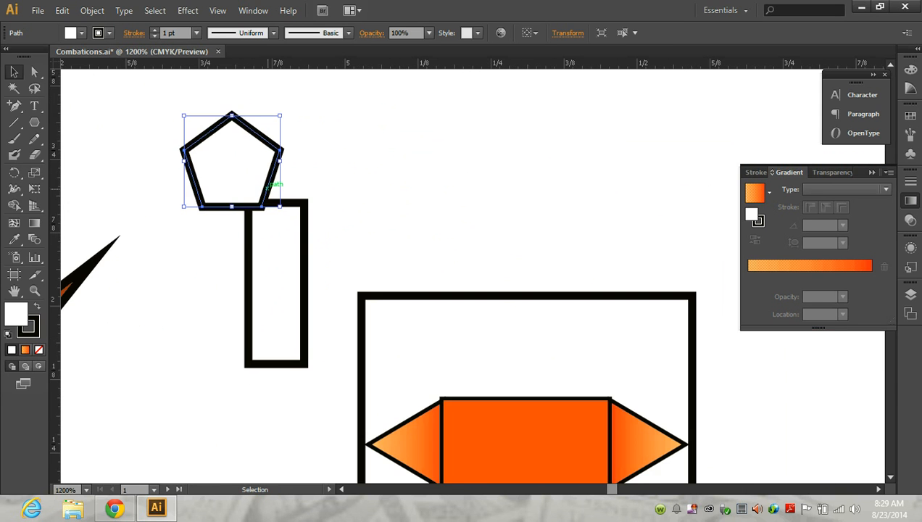
{"action": "left_click_drag", "start_coordinate": [274, 185], "coordinate": [321, 187]}
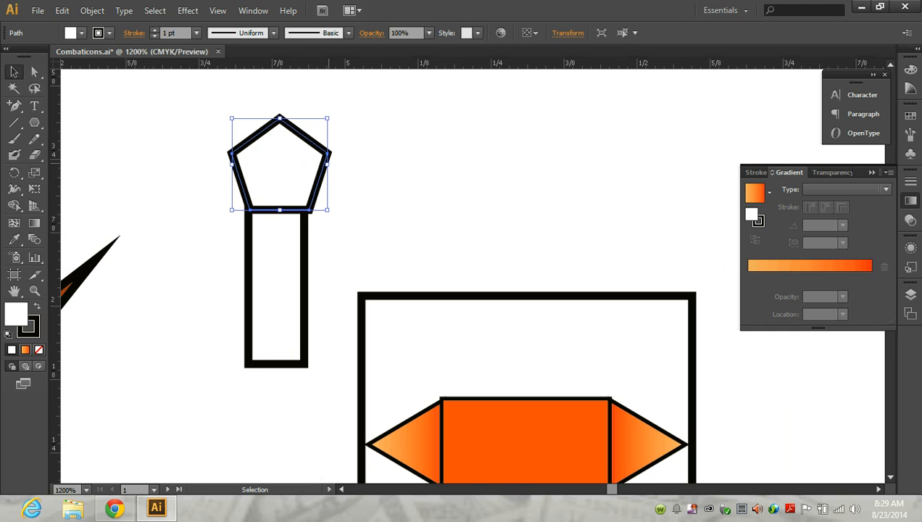
{"action": "left_click_drag", "start_coordinate": [327, 164], "coordinate": [299, 189]}
Step: Merge the pentagon and the narrow rectangle into one pointed shape with the Shape Builder
{"action": "key", "text": "ctrl+shift+a"}
{"action": "left_click_drag", "start_coordinate": [227, 188], "coordinate": [323, 247]}
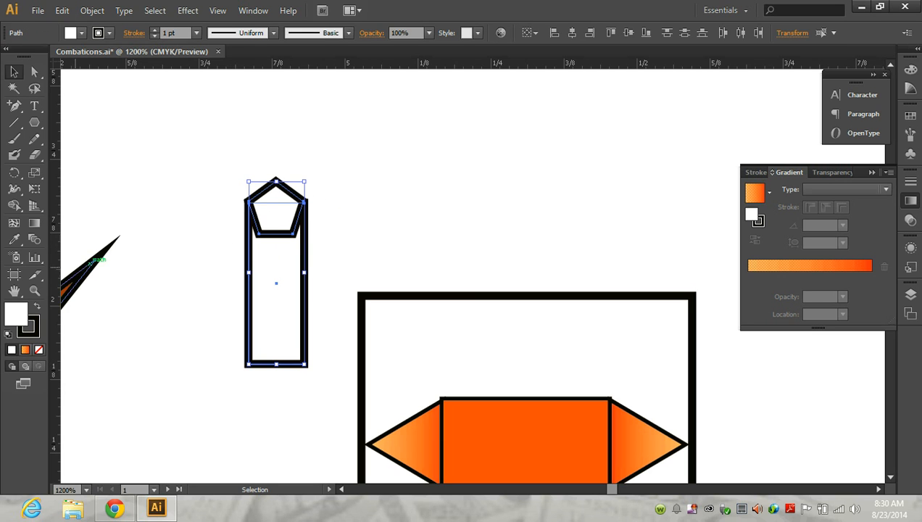
{"action": "left_click", "coordinate": [14, 205]}
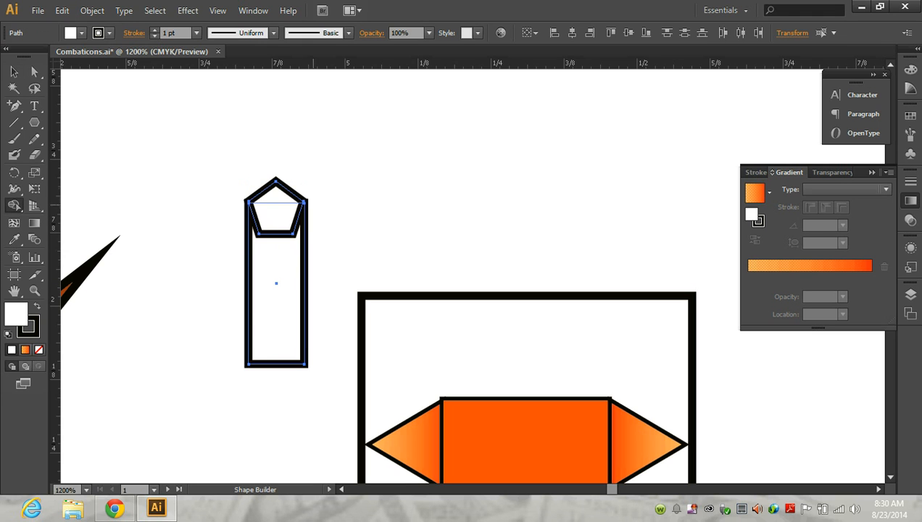
{"action": "left_click_drag", "start_coordinate": [276, 190], "coordinate": [276, 284]}
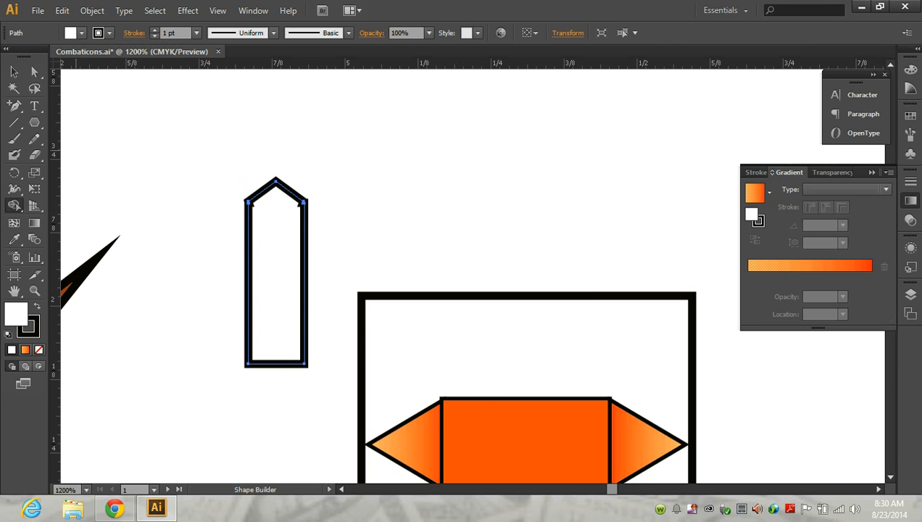
Step: Delete the surplus anchor points at both shoulders of the pointed shape to clean up its corners
{"action": "scroll", "coordinate": [239, 210], "scroll_direction": "up", "scroll_amount": 2, "text": "alt"}
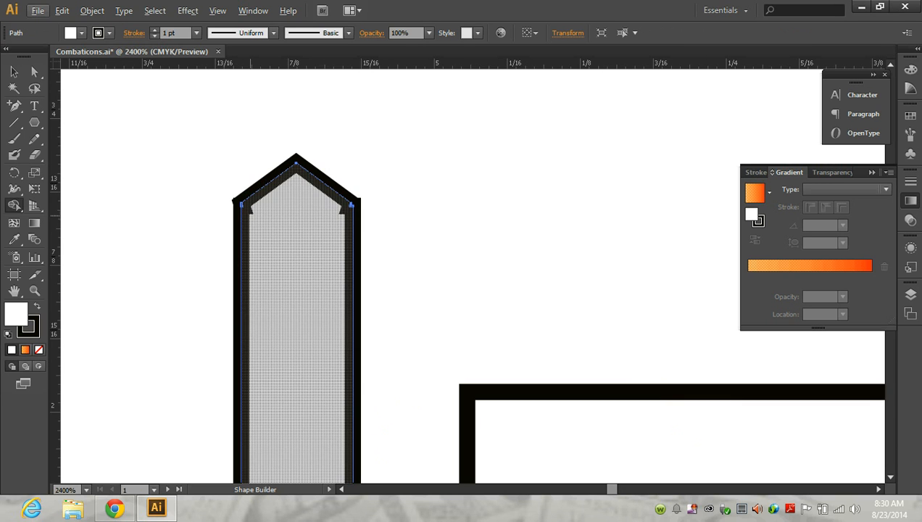
{"action": "left_click", "coordinate": [13, 71]}
{"action": "left_click", "coordinate": [443, 210]}
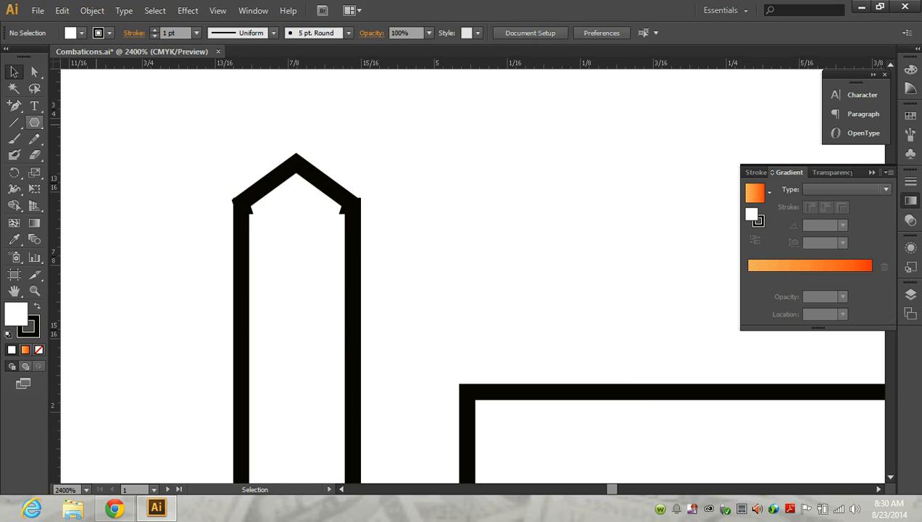
{"action": "left_click_drag", "start_coordinate": [13, 105], "coordinate": [101, 138]}
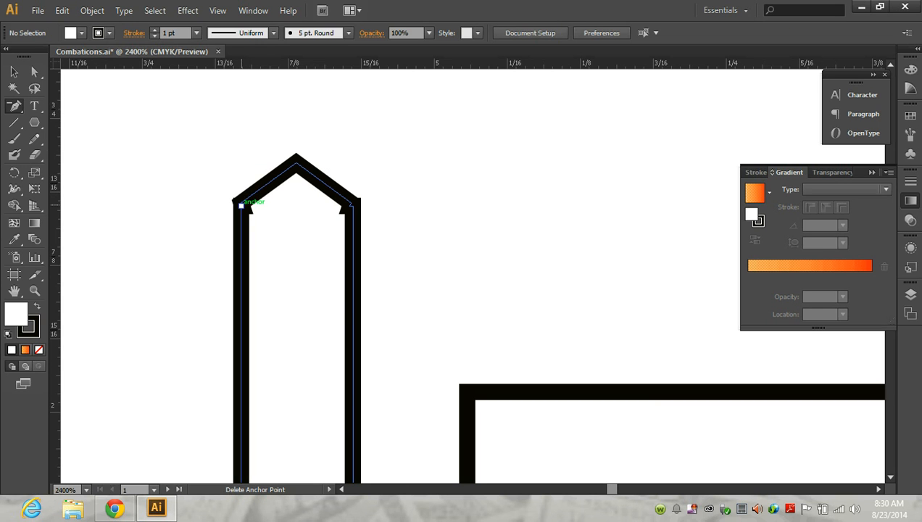
{"action": "left_click", "coordinate": [241, 205]}
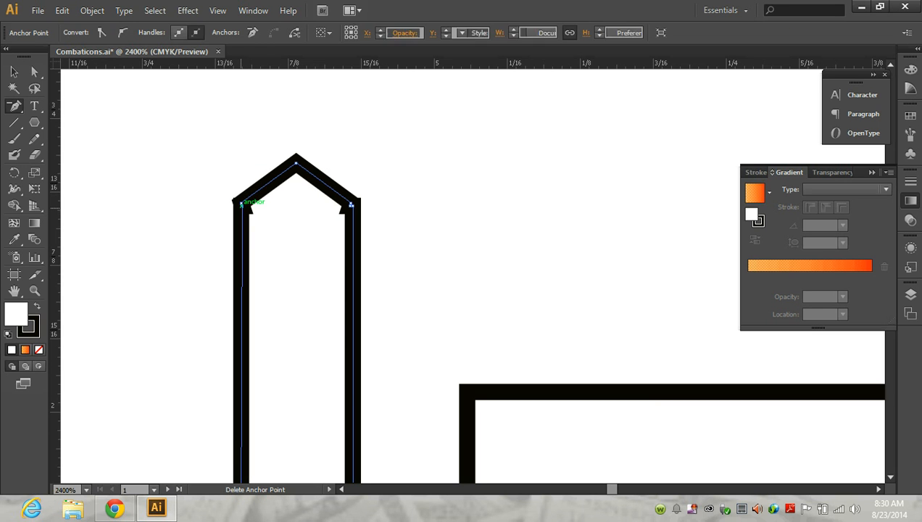
{"action": "left_click", "coordinate": [351, 206]}
{"action": "left_click", "coordinate": [351, 208]}
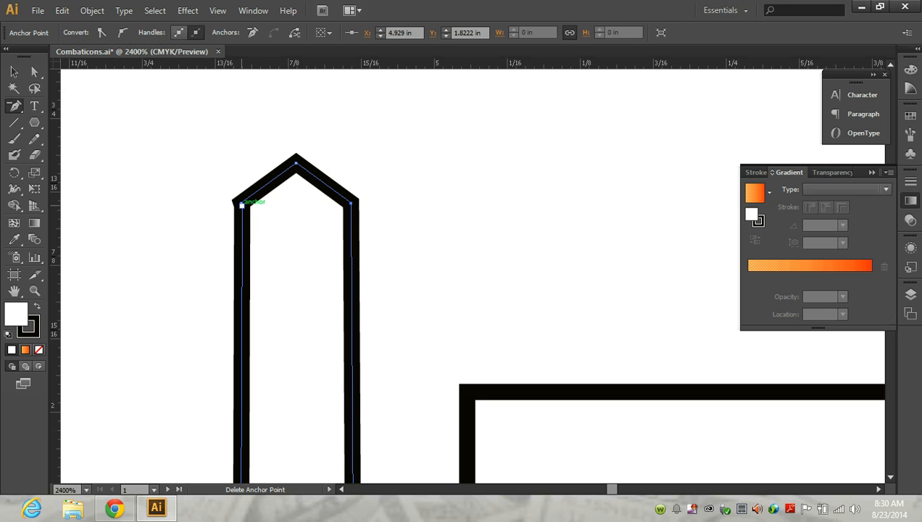
{"action": "left_click", "coordinate": [241, 205]}
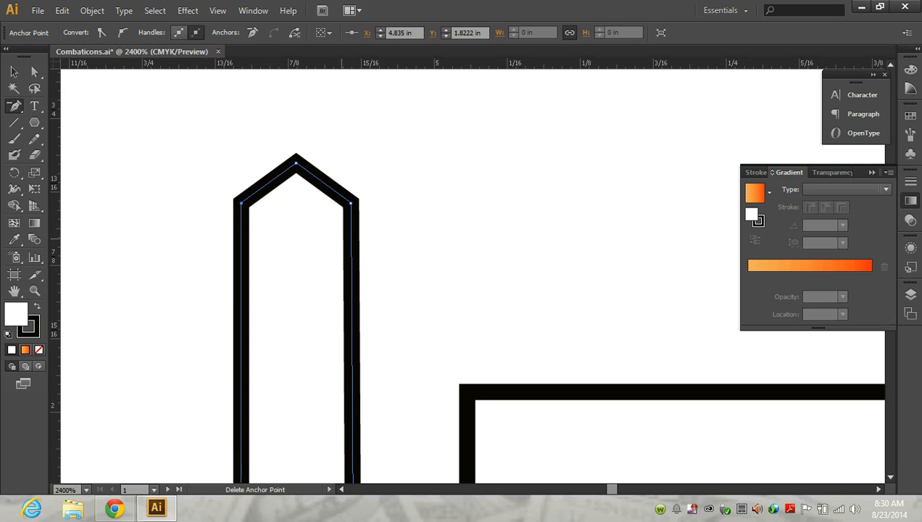
{"action": "key", "text": "v"}
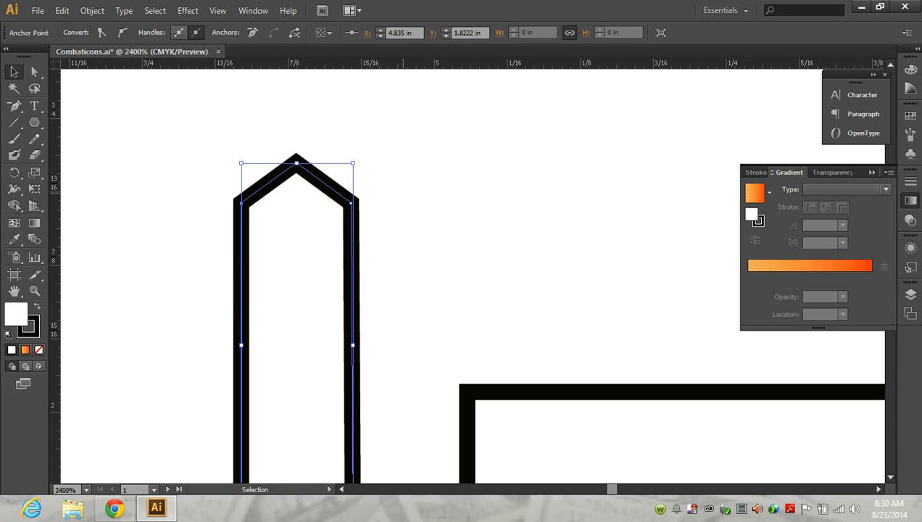
Step: Try the pointed shape over the upper left corner of the square head, and move it back outside the square
{"action": "scroll", "coordinate": [384, 200], "scroll_direction": "up", "scroll_amount": 3}
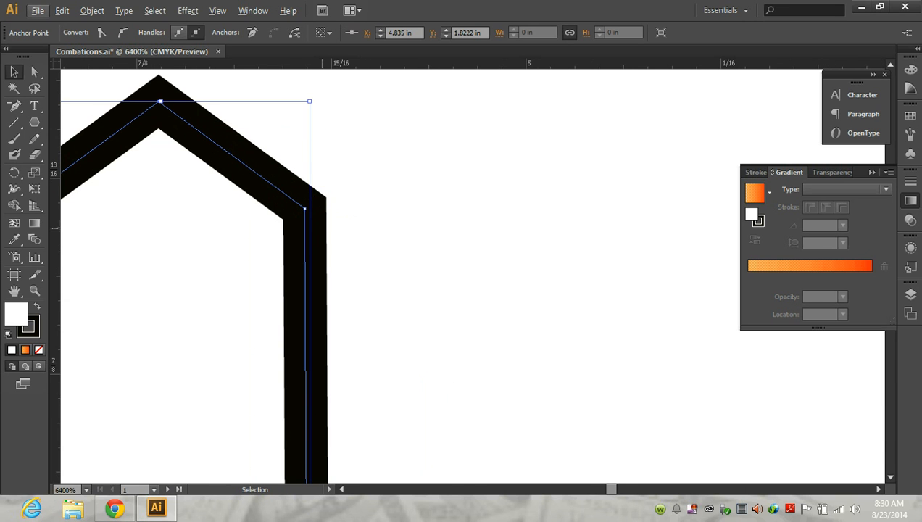
{"action": "scroll", "coordinate": [320, 199], "scroll_direction": "down", "scroll_amount": 2}
{"action": "scroll", "coordinate": [336, 203], "scroll_direction": "down", "scroll_amount": 1}
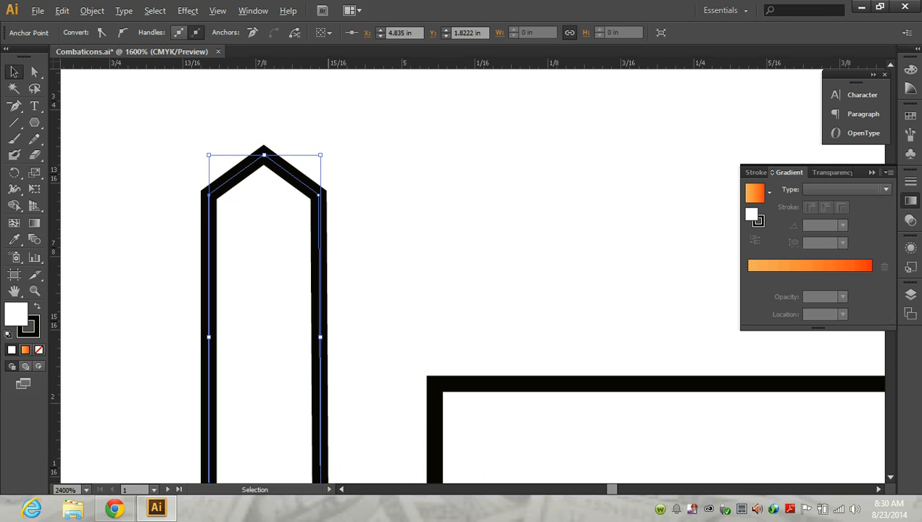
{"action": "scroll", "coordinate": [317, 211], "scroll_direction": "down", "scroll_amount": 1}
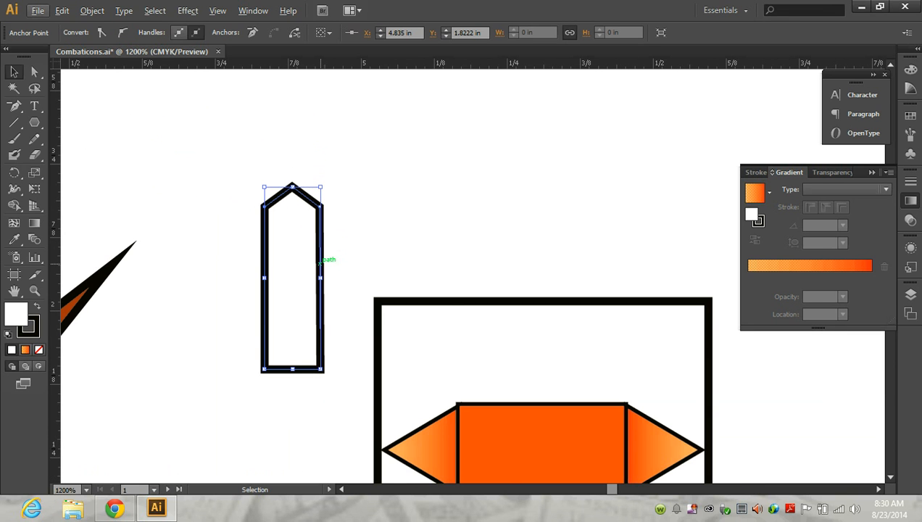
{"action": "left_click_drag", "start_coordinate": [319, 262], "coordinate": [434, 297]}
{"action": "scroll", "coordinate": [434, 297], "scroll_direction": "down", "scroll_amount": 1}
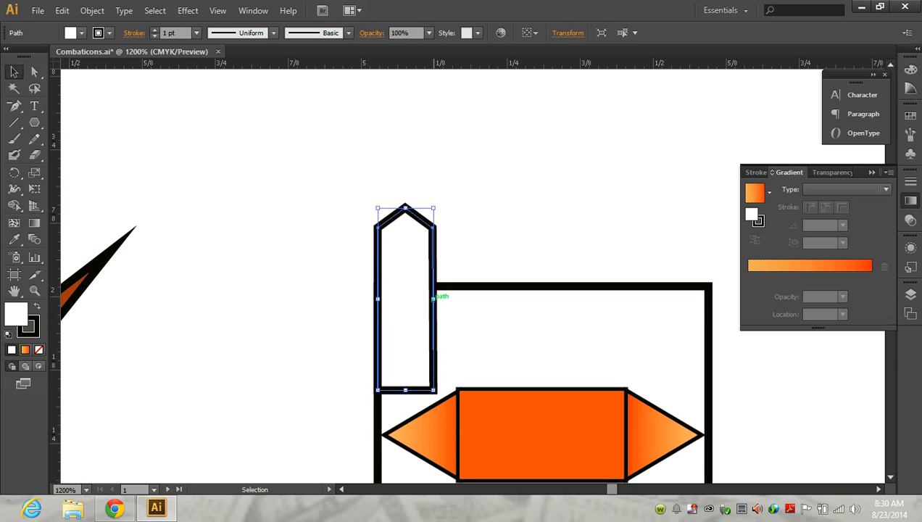
{"action": "left_click_drag", "start_coordinate": [439, 290], "coordinate": [313, 264]}
{"action": "key", "text": "ctrl+z"}
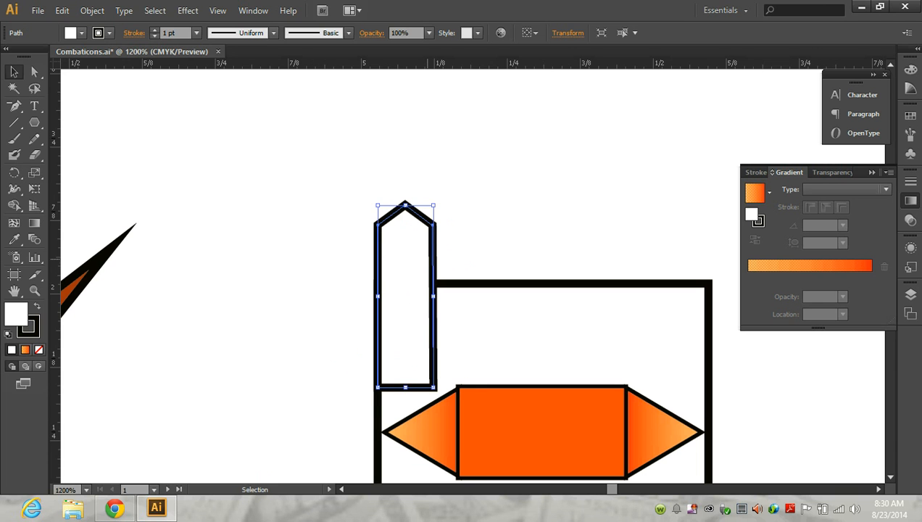
{"action": "left_click_drag", "start_coordinate": [433, 252], "coordinate": [319, 226]}
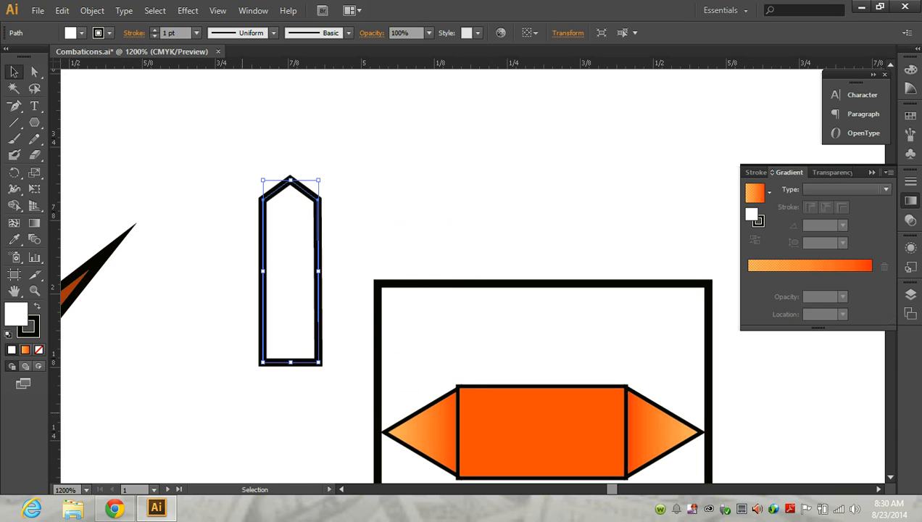
Step: Check the Vortex reference image in the browser, and draw a six-sided polygon with a 0.563 in radius over the head
{"action": "left_click", "coordinate": [114, 507]}
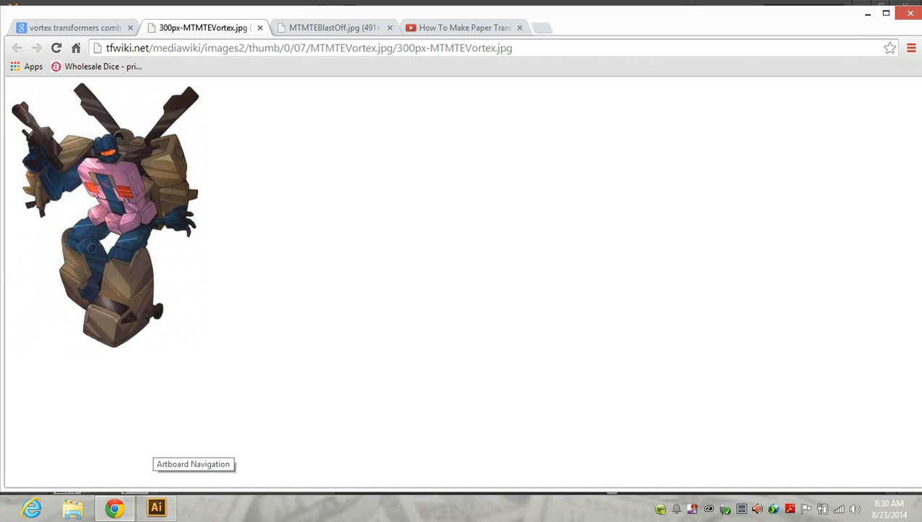
{"action": "left_click", "coordinate": [156, 507]}
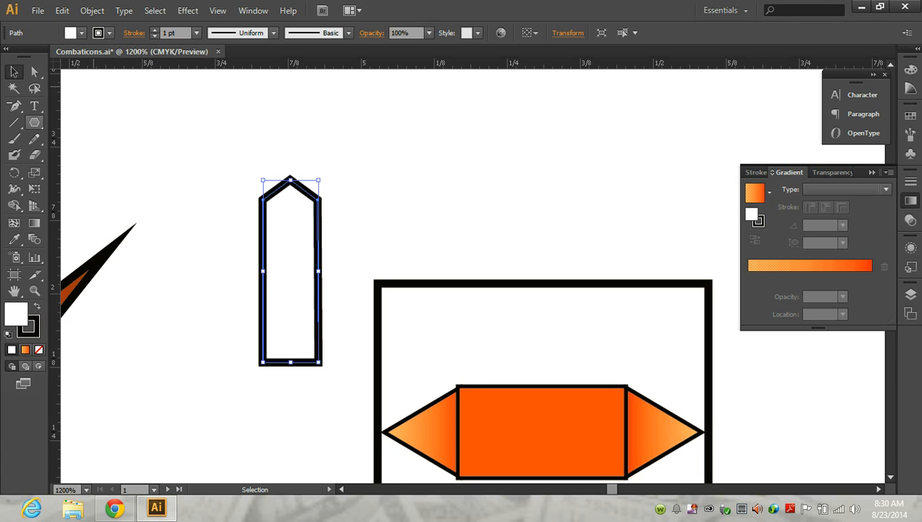
{"action": "left_click", "coordinate": [34, 122]}
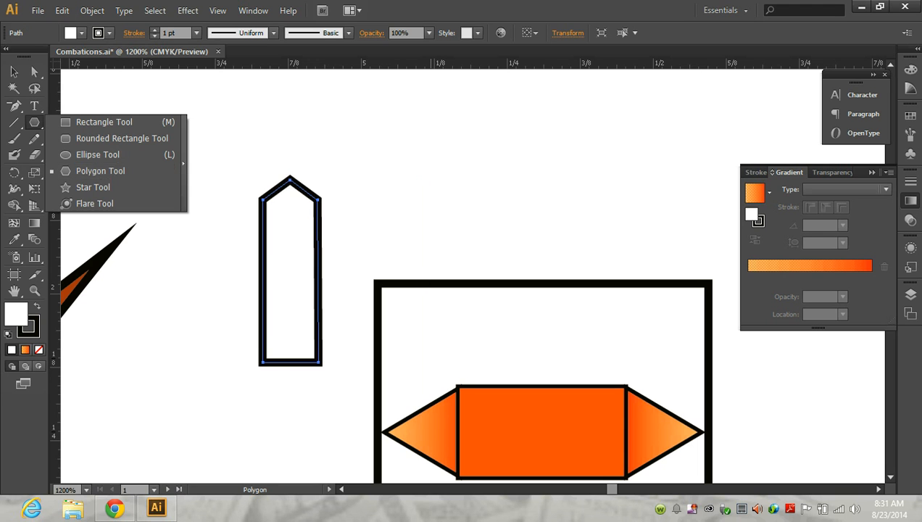
{"action": "left_click", "coordinate": [481, 229]}
{"action": "left_click", "coordinate": [480, 229]}
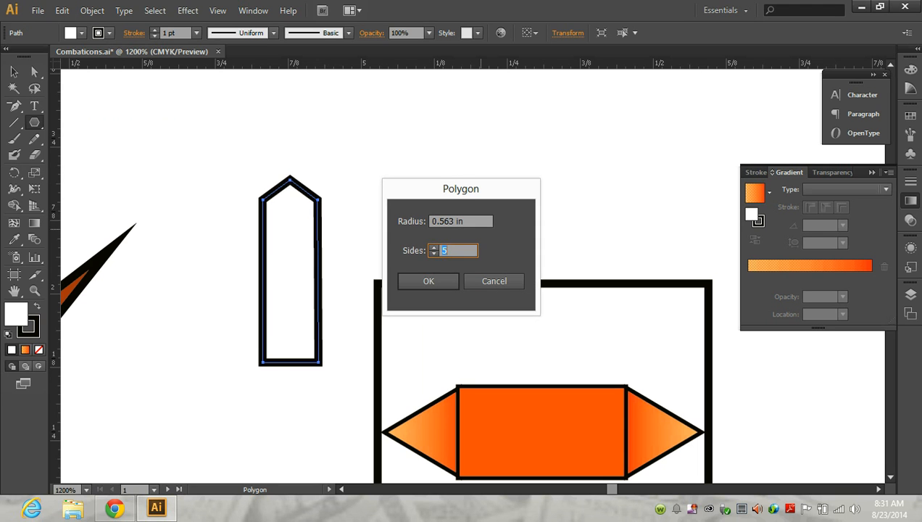
{"action": "type", "text": "6"}
{"action": "key", "text": "Return"}
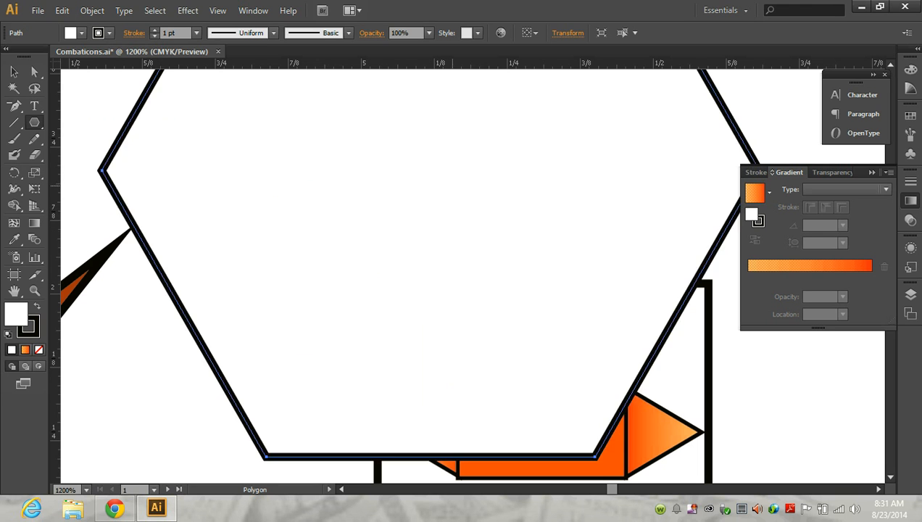
Step: Shrink the hexagon to about a third of its size so that it sits clear above the square head
{"action": "scroll", "coordinate": [430, 170], "scroll_direction": "down", "scroll_amount": 4}
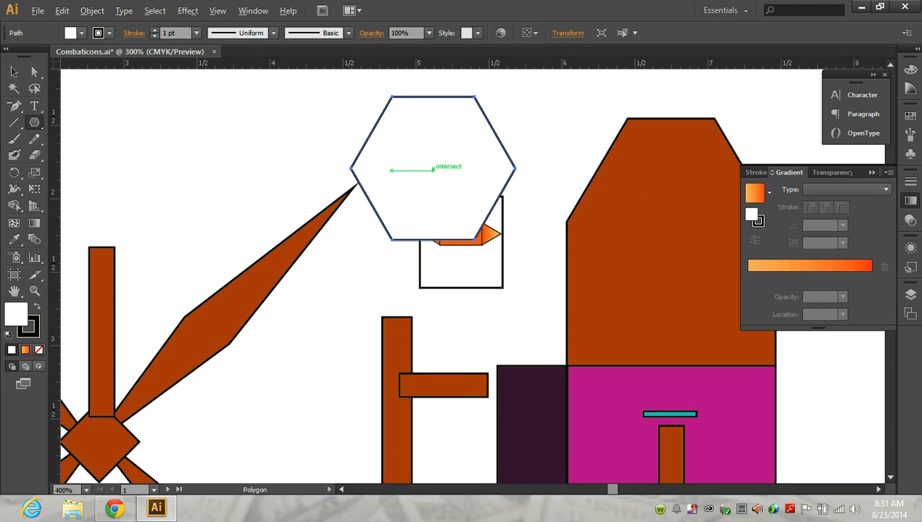
{"action": "left_click", "coordinate": [13, 71]}
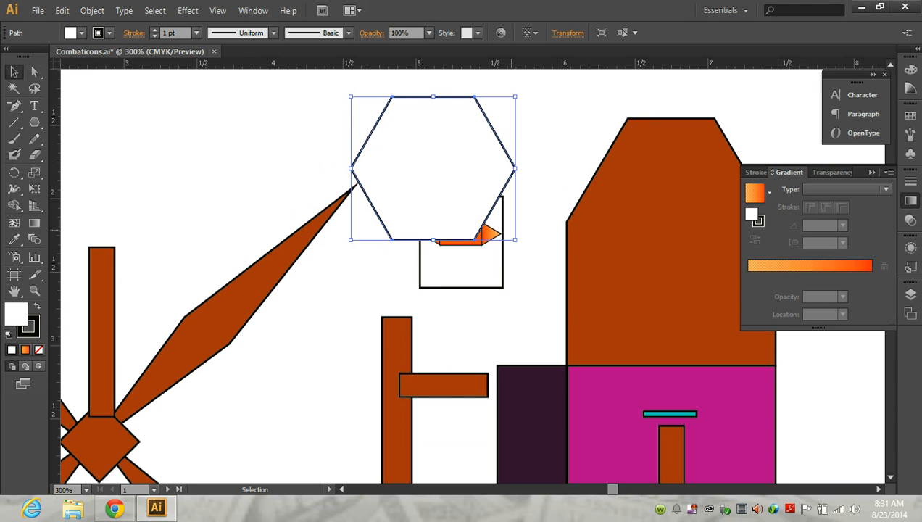
{"action": "left_click_drag", "start_coordinate": [515, 239], "coordinate": [404, 141]}
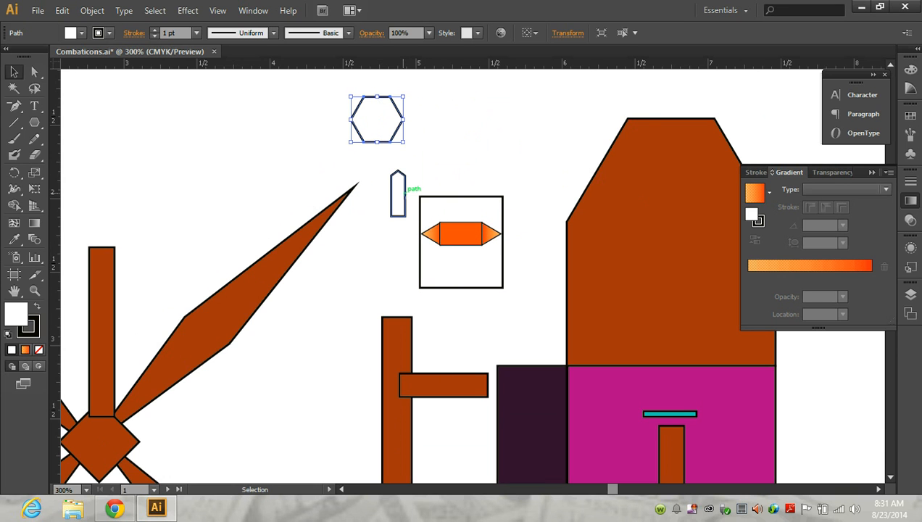
Step: Place the pointed piece over the square head's upper left corner and duplicate it at the upper right corner
{"action": "left_click_drag", "start_coordinate": [391, 211], "coordinate": [421, 220]}
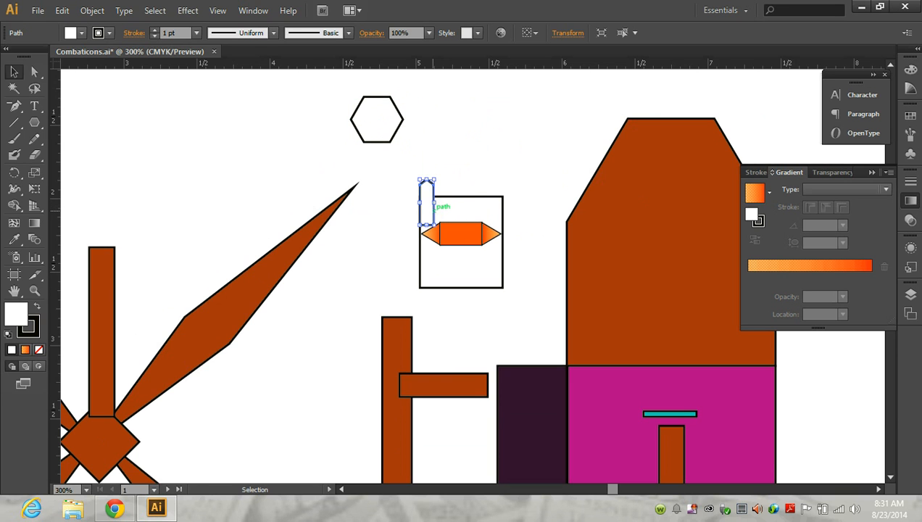
{"action": "left_click_drag", "start_coordinate": [427, 203], "coordinate": [496, 197]}
{"action": "key", "text": "ctrl+shift+a"}
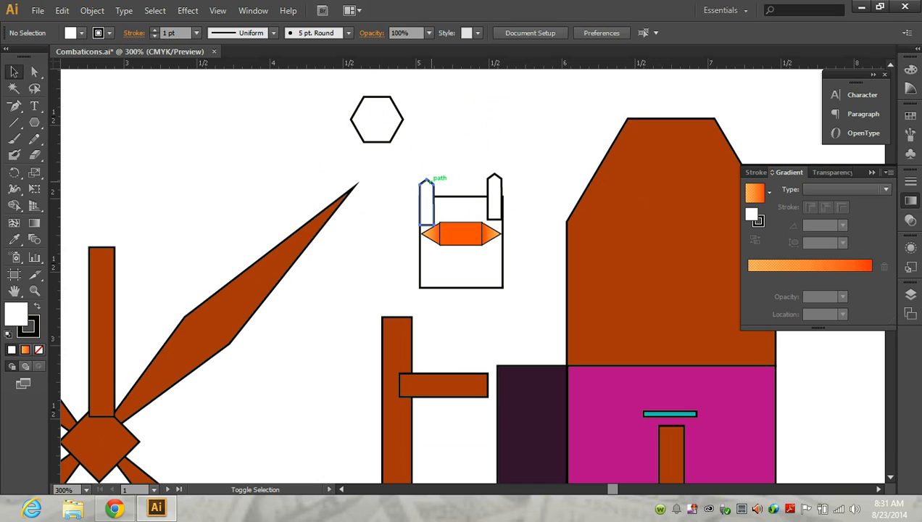
Step: Align the bottom edges of the two pointed side pieces
{"action": "left_click", "coordinate": [430, 183], "text": "shift"}
{"action": "left_click", "coordinate": [494, 192], "text": "shift"}
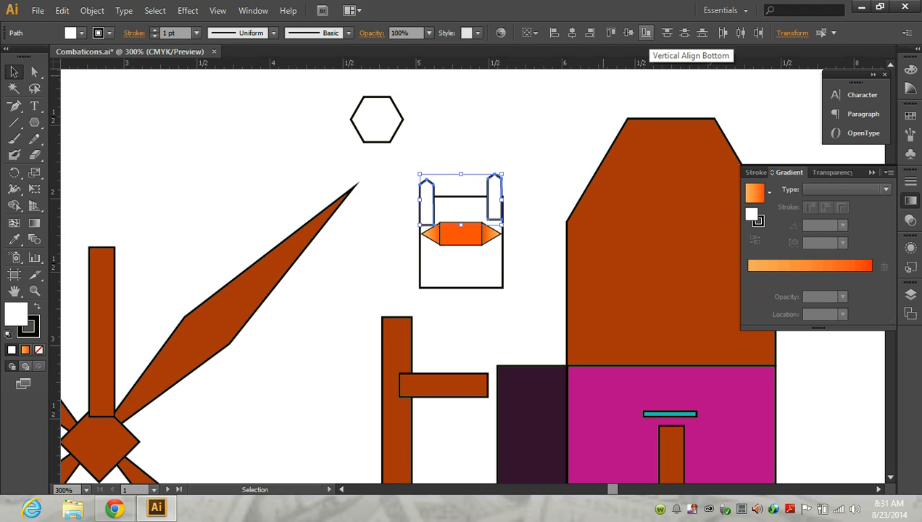
{"action": "left_click", "coordinate": [646, 33]}
{"action": "left_click", "coordinate": [468, 131]}
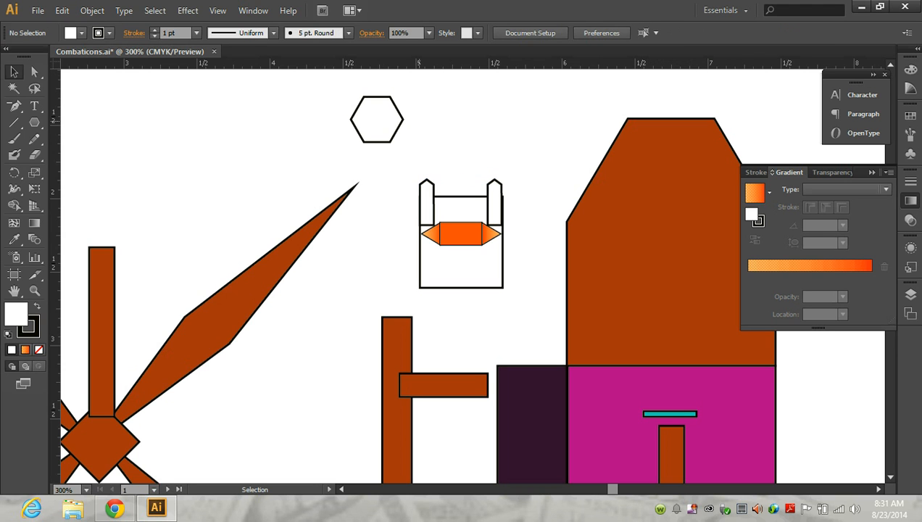
Step: Try the hexagon centred above the head and compare the layout with the Vortex reference image
{"action": "left_click_drag", "start_coordinate": [375, 119], "coordinate": [461, 138]}
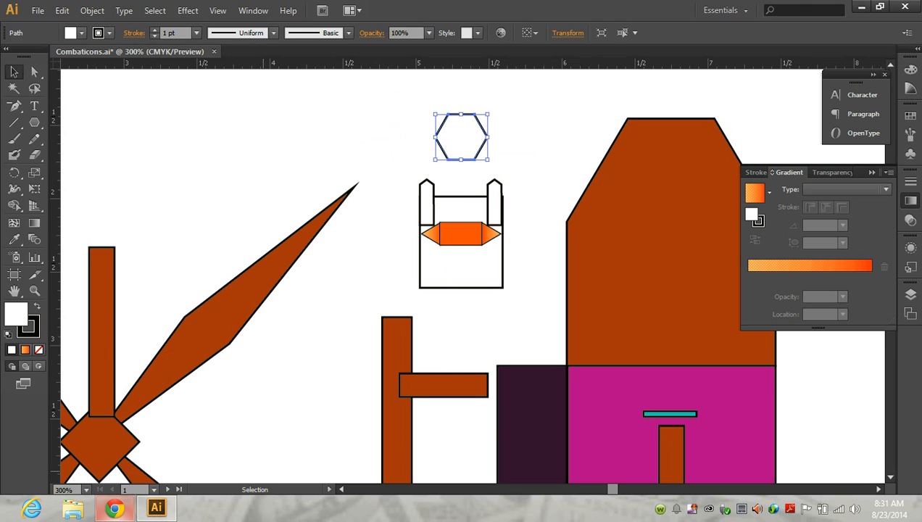
{"action": "left_click", "coordinate": [113, 508]}
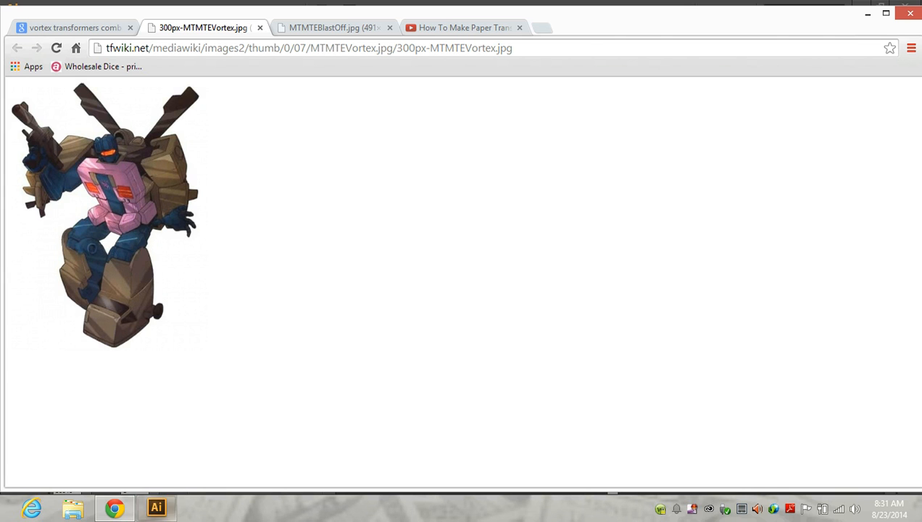
{"action": "left_click", "coordinate": [156, 508]}
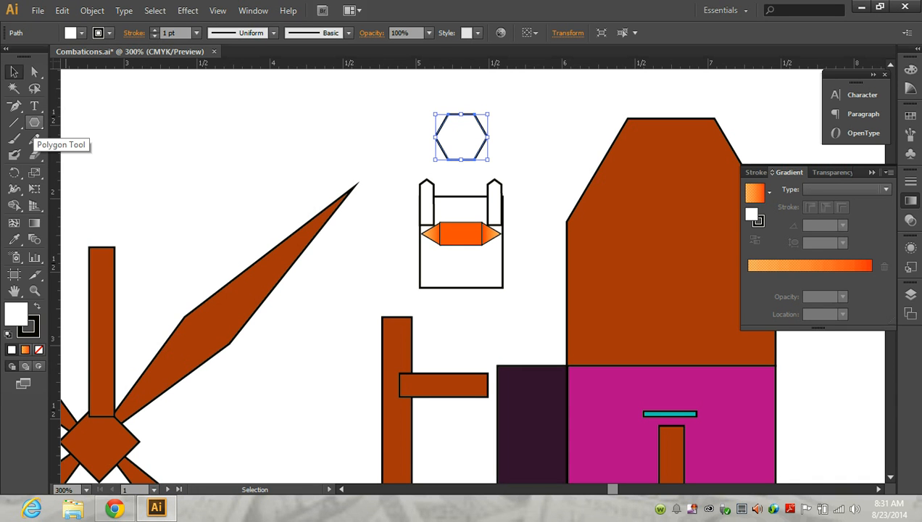
Step: Move the hexagon away from the head and cover its lower half with a wider rectangle, selecting both shapes
{"action": "left_click_drag", "start_coordinate": [449, 120], "coordinate": [289, 107]}
{"action": "left_click", "coordinate": [34, 122]}
{"action": "left_click", "coordinate": [104, 121]}
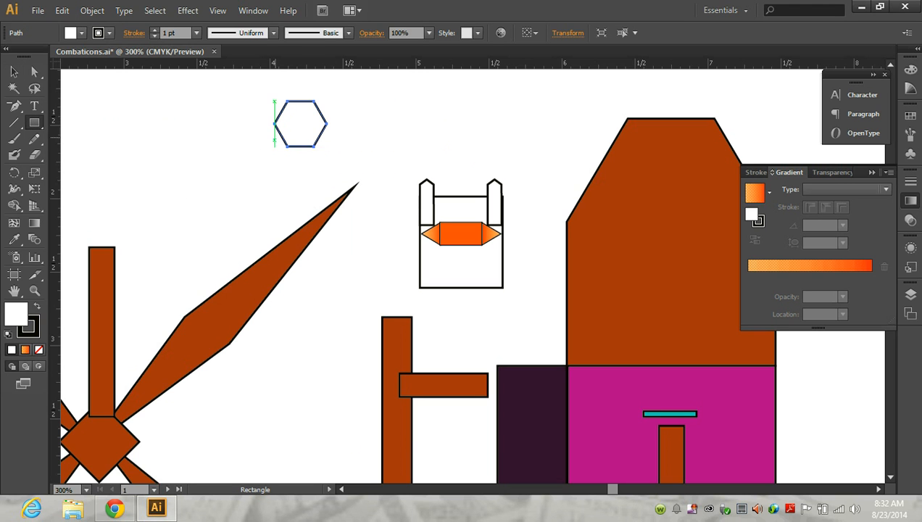
{"action": "mouse_move", "coordinate": [259, 124]}
{"action": "left_mouse_down"}
{"action": "mouse_move", "coordinate": [339, 133]}
{"action": "mouse_move", "coordinate": [344, 157]}
{"action": "mouse_move", "coordinate": [326, 167]}
{"action": "left_mouse_up"}
{"action": "key", "text": "v"}
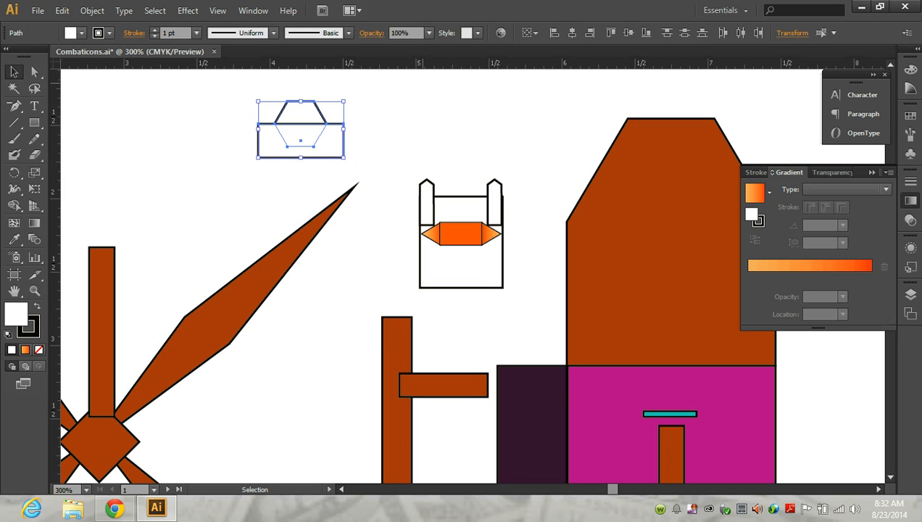
Step: Split the overlapping hexagon and rectangle with the Shape Builder and pull the two trapezoids and the notched remainder apart
{"action": "left_click", "coordinate": [14, 206]}
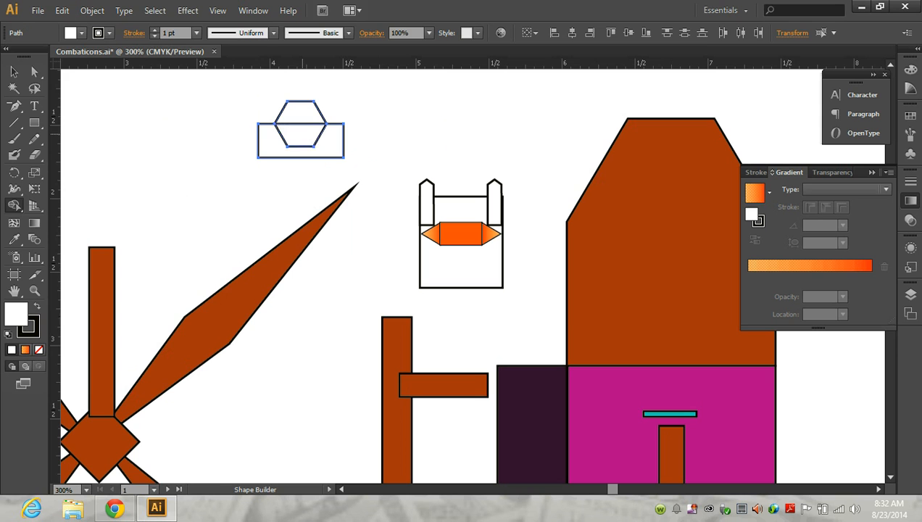
{"action": "key", "text": "v"}
{"action": "left_click", "coordinate": [14, 71]}
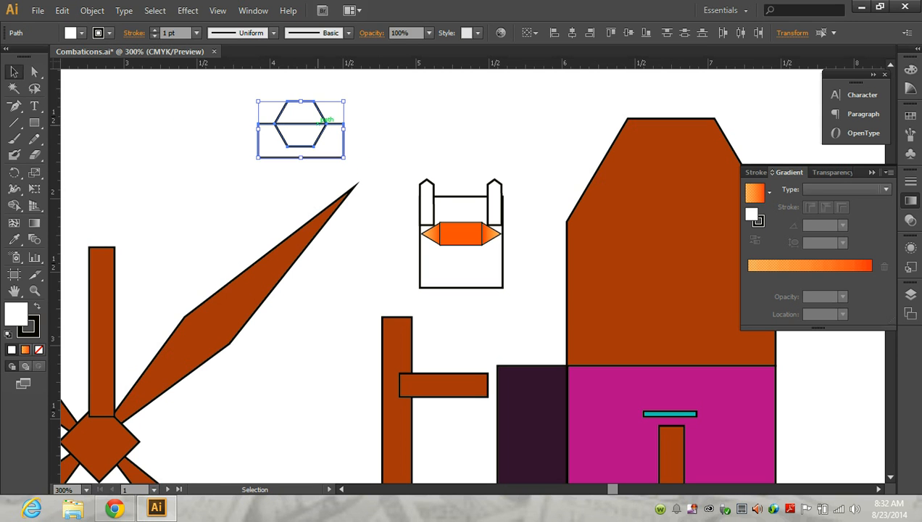
{"action": "left_click", "coordinate": [348, 111]}
{"action": "left_click_drag", "start_coordinate": [322, 109], "coordinate": [417, 97]}
{"action": "left_click_drag", "start_coordinate": [311, 131], "coordinate": [285, 95]}
{"action": "left_click_drag", "start_coordinate": [289, 143], "coordinate": [223, 155]}
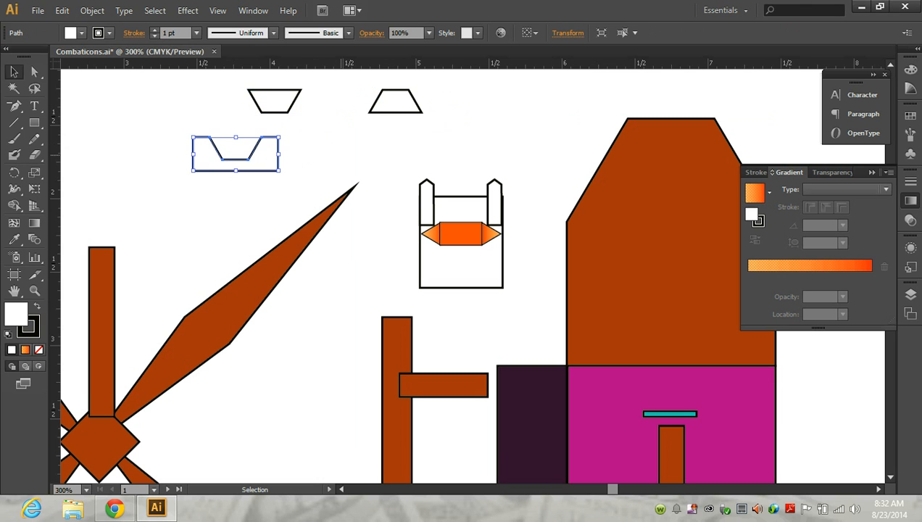
Step: Place the upright trapezoid on the square head's top edge, centred between the pointed side pieces
{"action": "left_click_drag", "start_coordinate": [419, 101], "coordinate": [462, 223]}
{"action": "scroll", "coordinate": [484, 166], "scroll_direction": "up", "scroll_amount": 2}
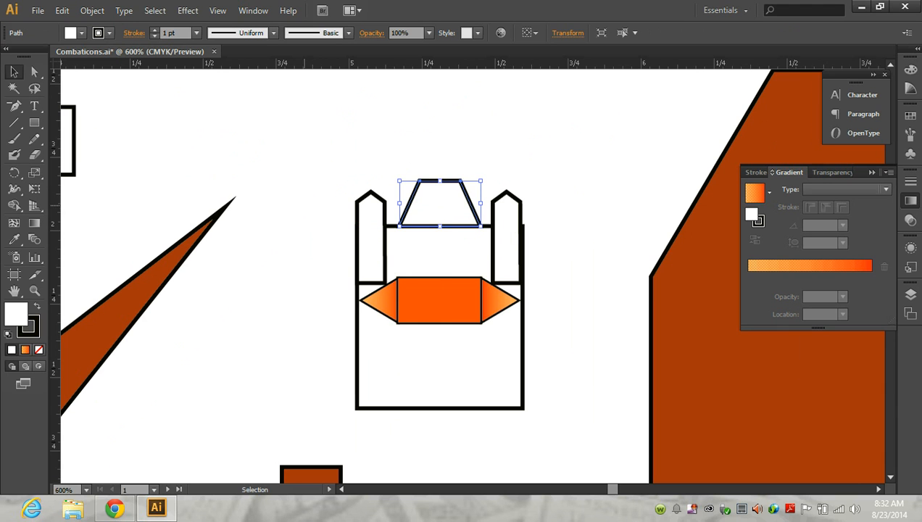
{"action": "scroll", "coordinate": [232, 185], "scroll_direction": "down", "scroll_amount": 1}
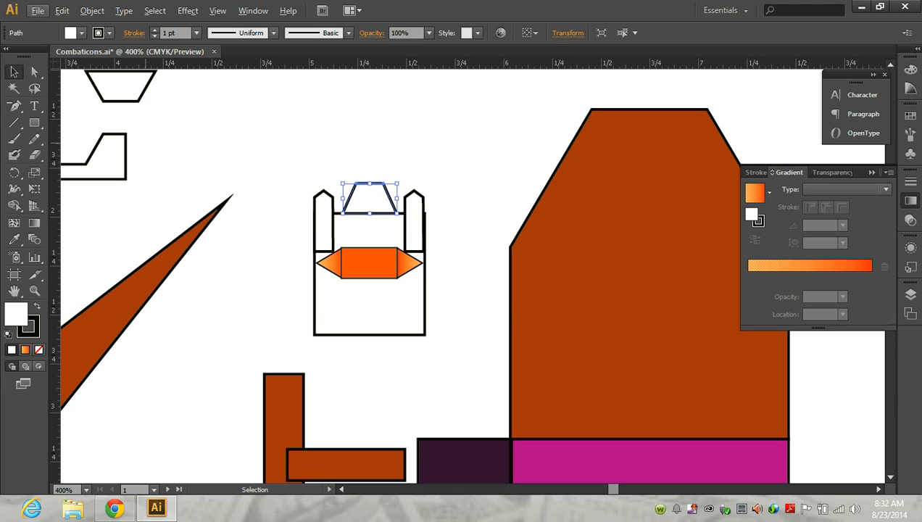
{"action": "scroll", "coordinate": [145, 111], "scroll_direction": "up", "scroll_amount": 1}
Step: Try the inverted trapezoid, made narrower, directly below the upright one and compare it with the Vortex reference image
{"action": "left_click", "coordinate": [138, 108]}
{"action": "left_click_drag", "start_coordinate": [156, 94], "coordinate": [389, 238]}
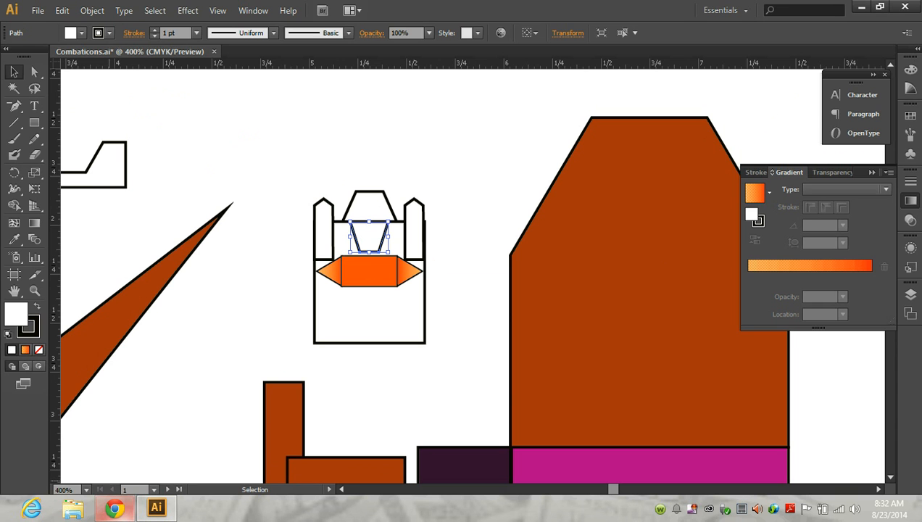
{"action": "left_click", "coordinate": [115, 507]}
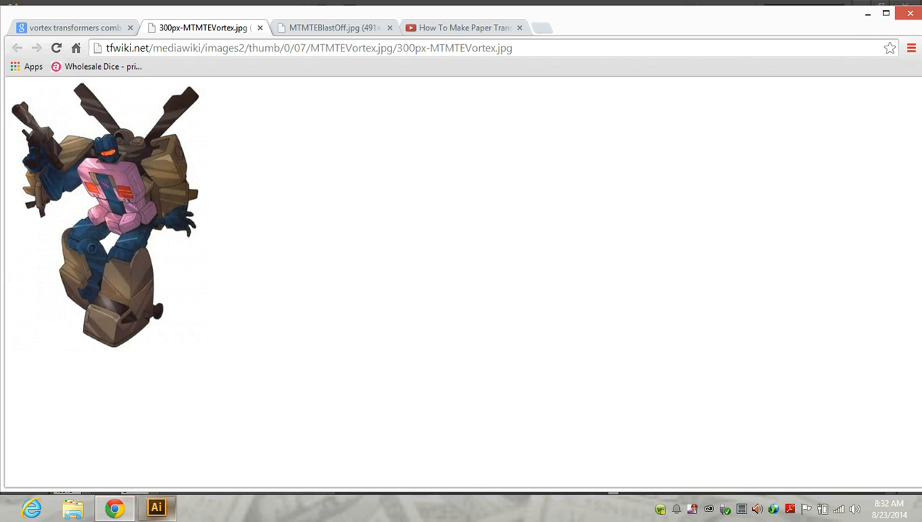
{"action": "left_click", "coordinate": [156, 507]}
Step: Take the inverted trapezoid off the head, delete it, undo the deletion and park it above the notched leftover piece
{"action": "left_click_drag", "start_coordinate": [369, 237], "coordinate": [263, 165]}
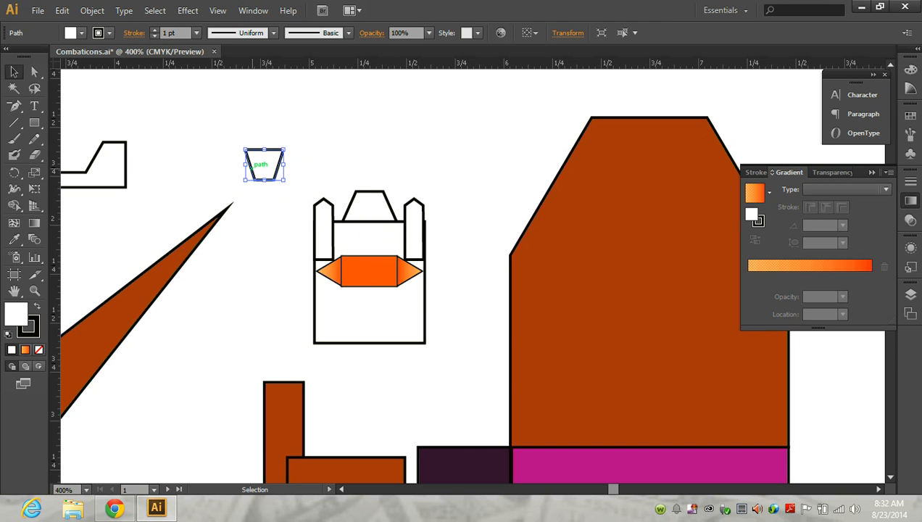
{"action": "key", "text": "Delete"}
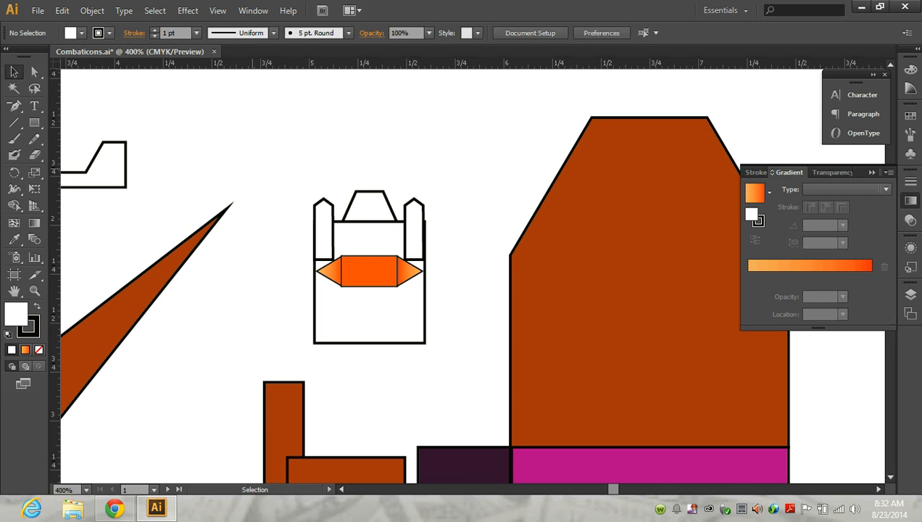
{"action": "key", "text": "m"}
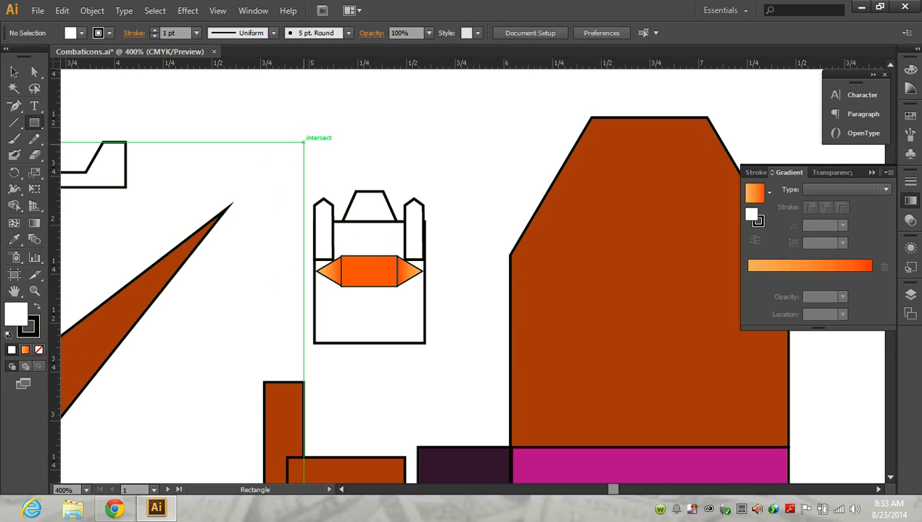
{"action": "key", "text": "ctrl+z"}
{"action": "left_click", "coordinate": [14, 72]}
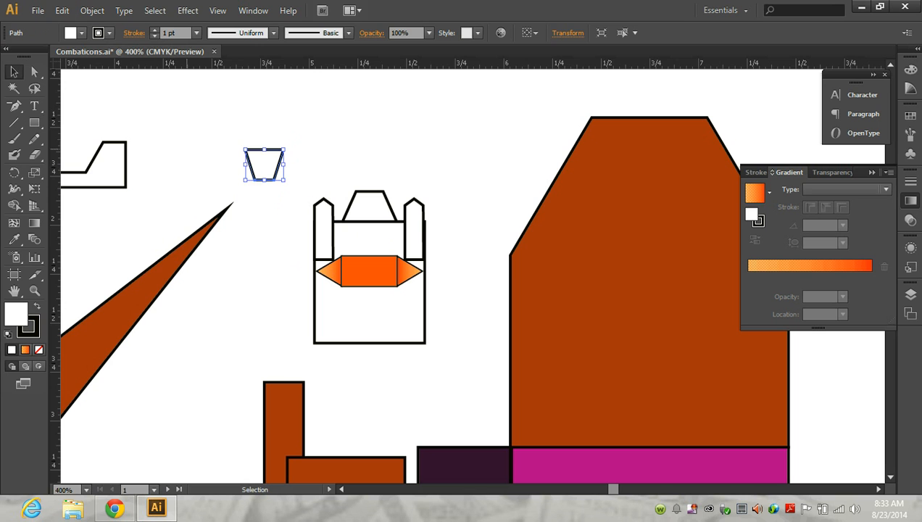
{"action": "left_click_drag", "start_coordinate": [250, 156], "coordinate": [157, 93]}
Step: Draw a small rectangle and fit it between the upright trapezoid and the orange visor, matching the trapezoid's base width
{"action": "key", "text": "m"}
{"action": "left_click_drag", "start_coordinate": [248, 117], "coordinate": [285, 175]}
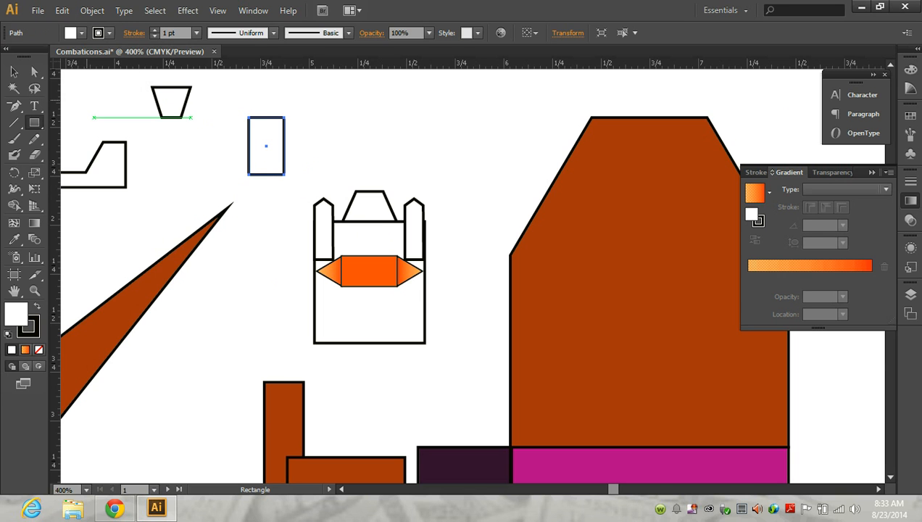
{"action": "key", "text": "v"}
{"action": "left_click_drag", "start_coordinate": [271, 136], "coordinate": [373, 245]}
{"action": "left_click_drag", "start_coordinate": [369, 278], "coordinate": [397, 238]}
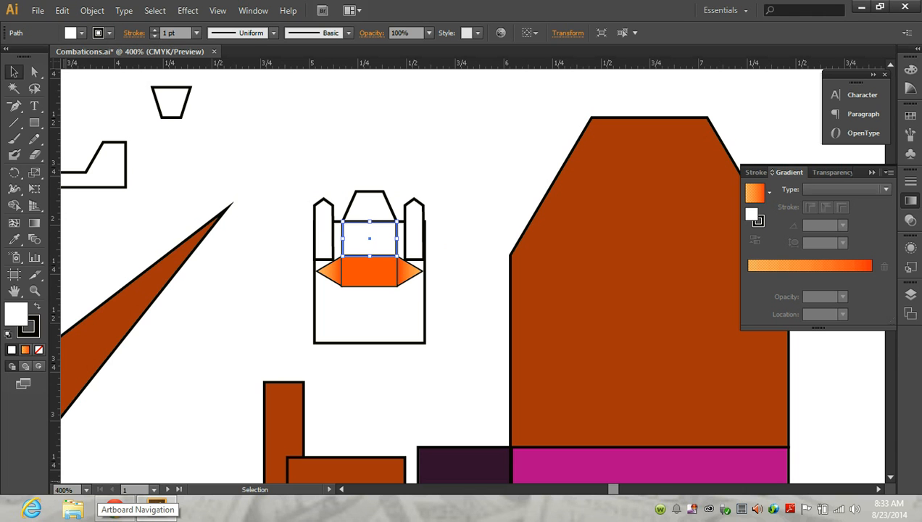
Step: Check the Vortex reference image, and shift the right pointed side piece until its outer edge lines up with the square head's edge
{"action": "left_click", "coordinate": [114, 507]}
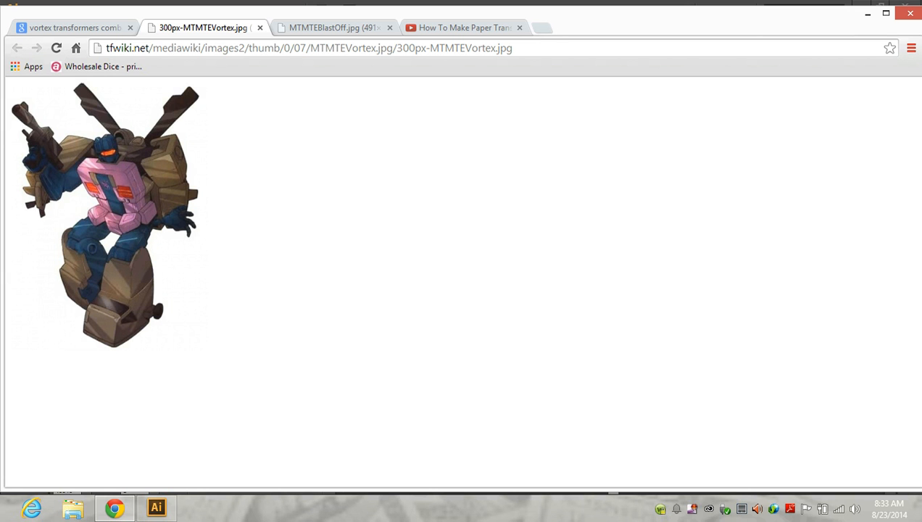
{"action": "left_click", "coordinate": [157, 507]}
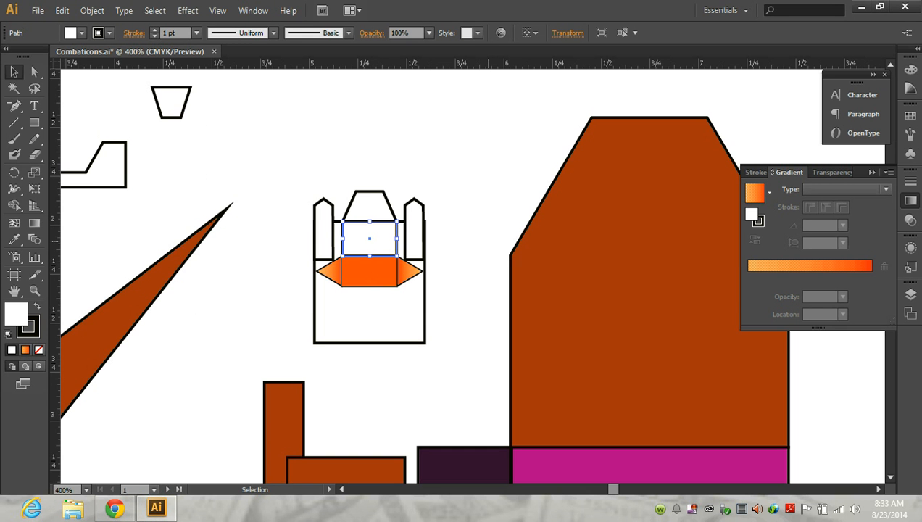
{"action": "left_click", "coordinate": [487, 241]}
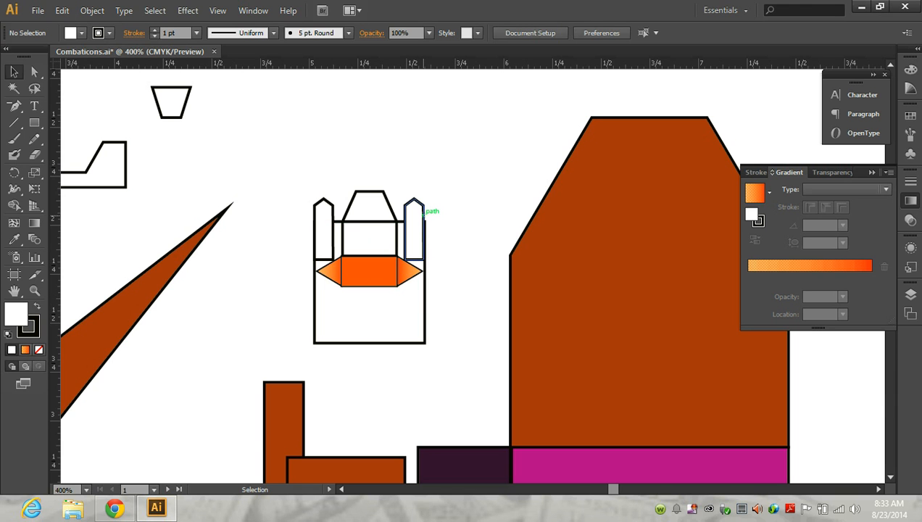
{"action": "left_click", "coordinate": [424, 212]}
{"action": "key", "text": "Right"}
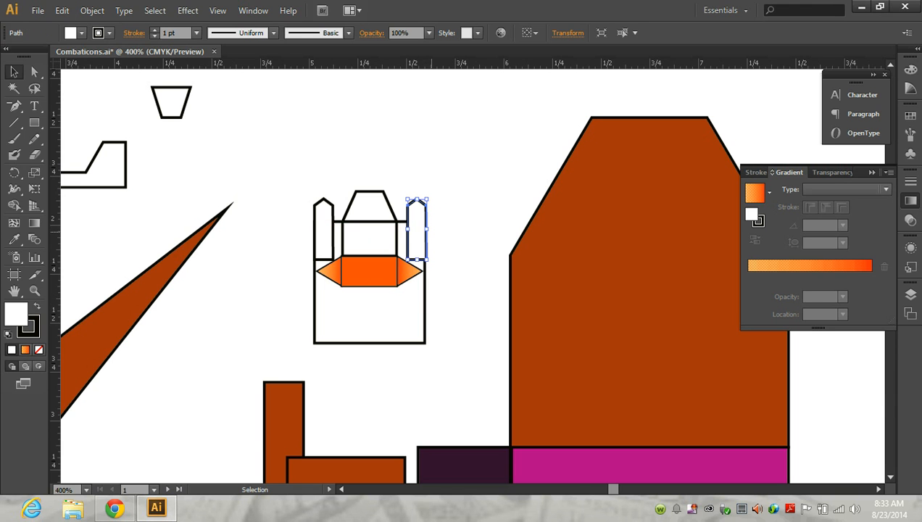
{"action": "key", "text": "ctrl+plus"}
{"action": "key", "text": "ctrl+plus"}
{"action": "left_click_drag", "start_coordinate": [404, 219], "coordinate": [397, 218]}
{"action": "key", "text": "ctrl+minus"}
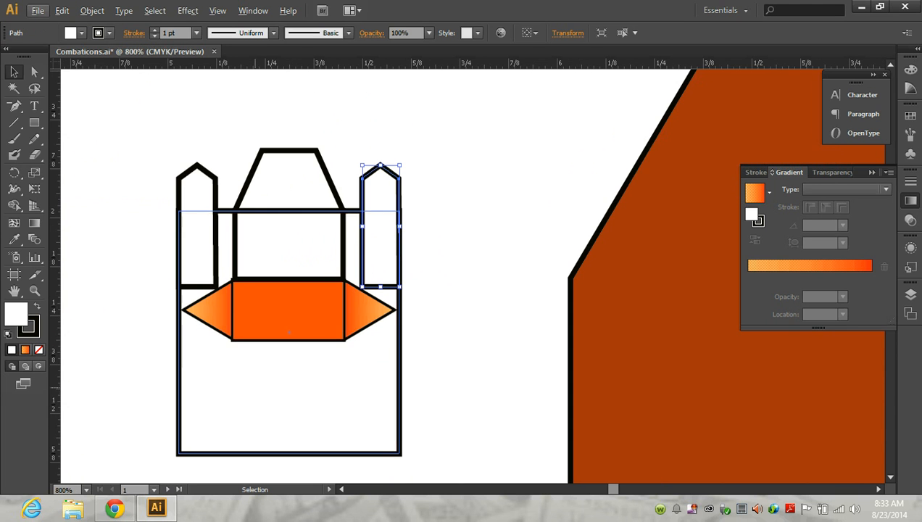
Step: Check the Vortex reference image, draw a small white square and place it centred at the bottom of the head as the mouthplate
{"action": "left_click", "coordinate": [114, 508]}
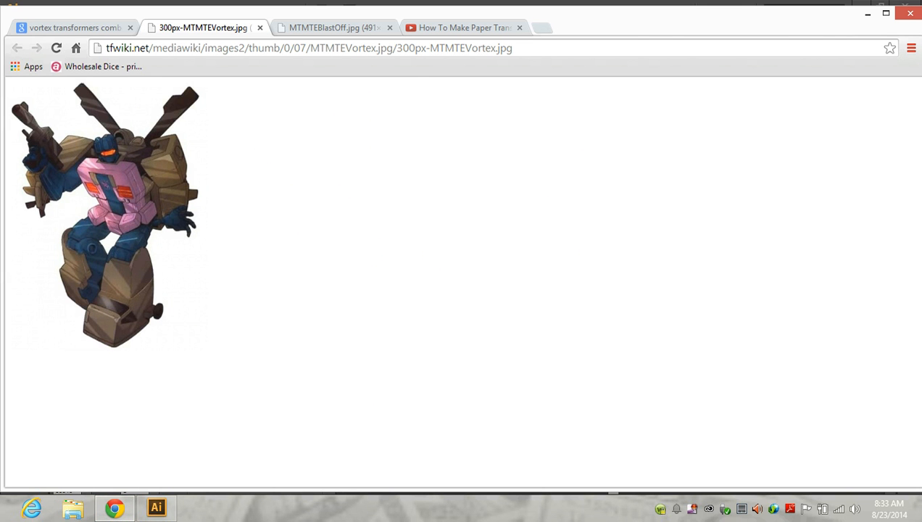
{"action": "left_click", "coordinate": [156, 507]}
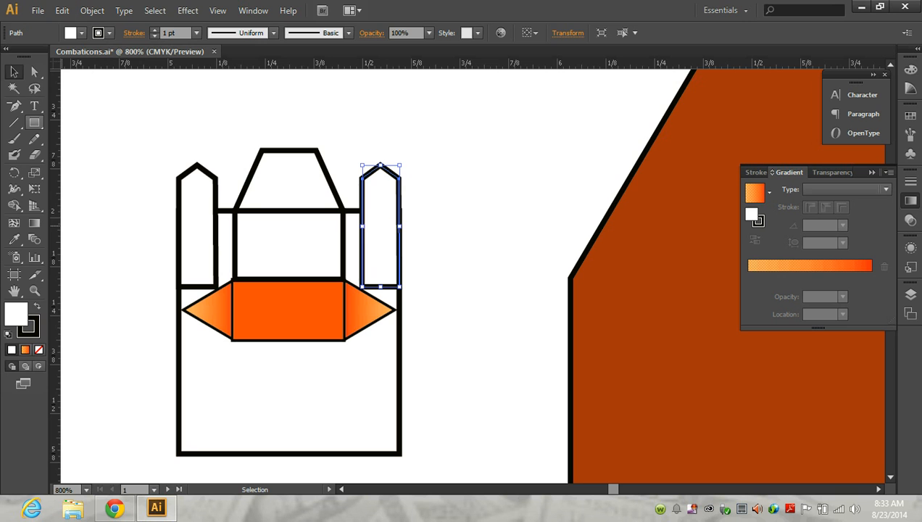
{"action": "key", "text": "m"}
{"action": "left_click_drag", "start_coordinate": [443, 368], "coordinate": [528, 443]}
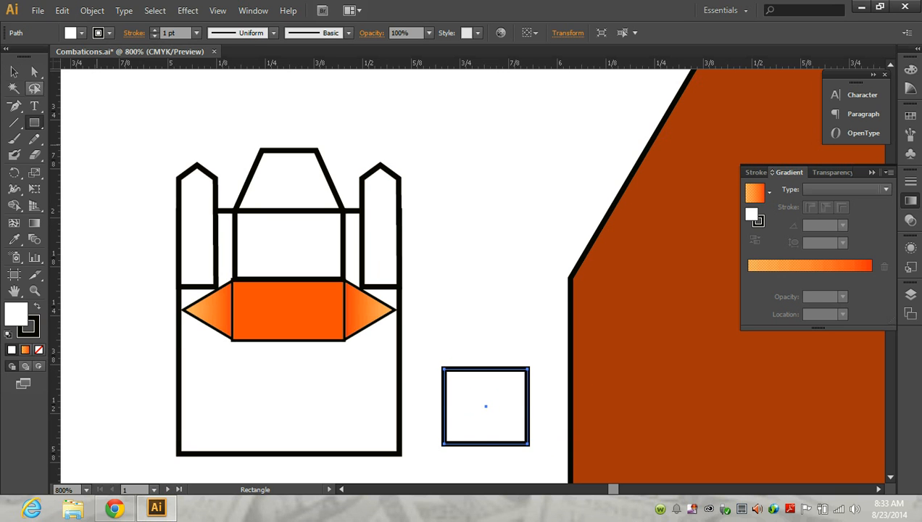
{"action": "key", "text": "v"}
{"action": "left_click_drag", "start_coordinate": [485, 406], "coordinate": [288, 414]}
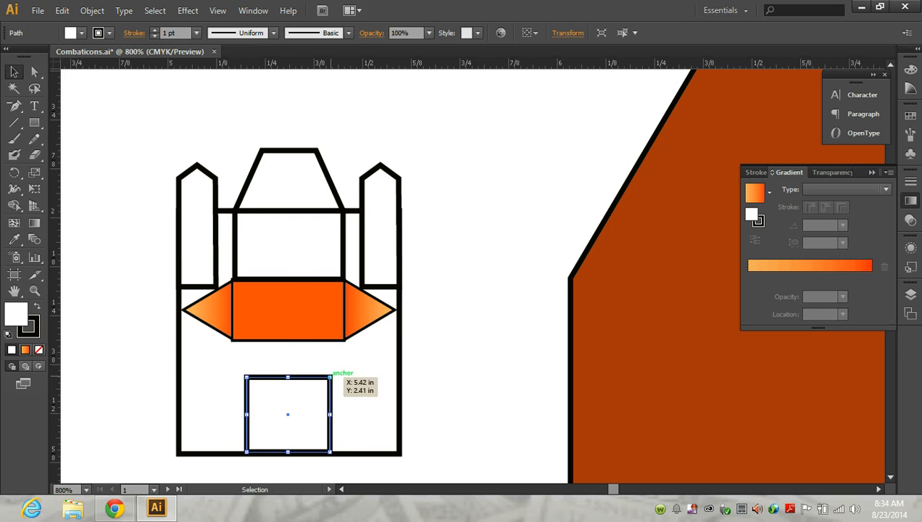
Step: Enlarge the mouthplate square slightly around its centreline, keeping its base on the head's lower edge, and compare it with the Vortex reference
{"action": "left_click_drag", "start_coordinate": [332, 376], "coordinate": [343, 365]}
{"action": "left_click_drag", "start_coordinate": [275, 366], "coordinate": [265, 366]}
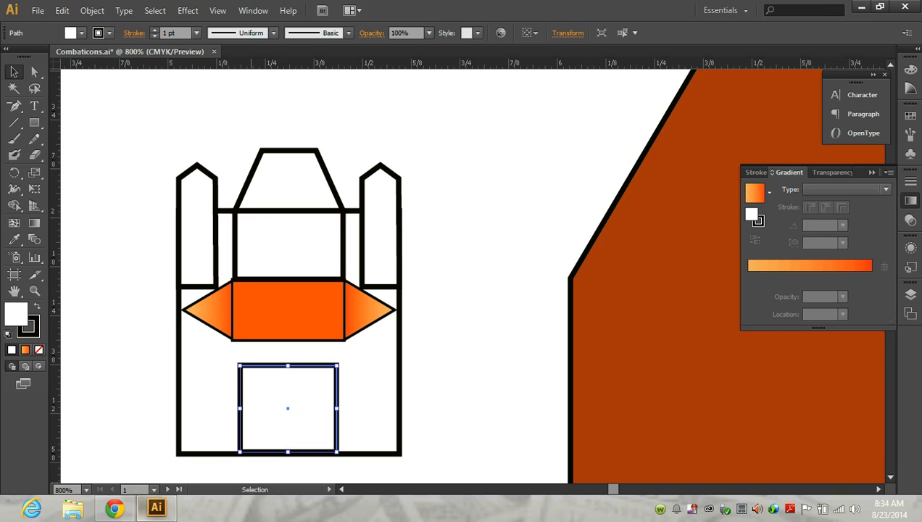
{"action": "left_click", "coordinate": [115, 507]}
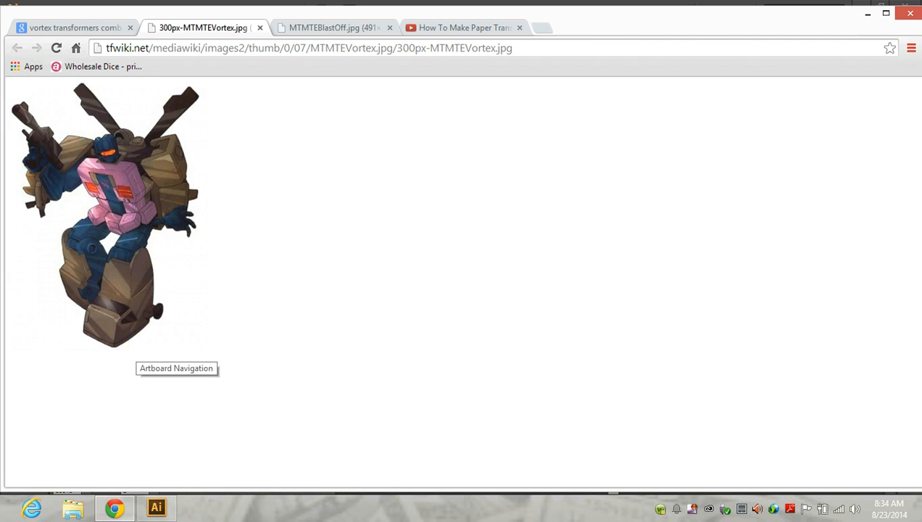
{"action": "left_click", "coordinate": [156, 507]}
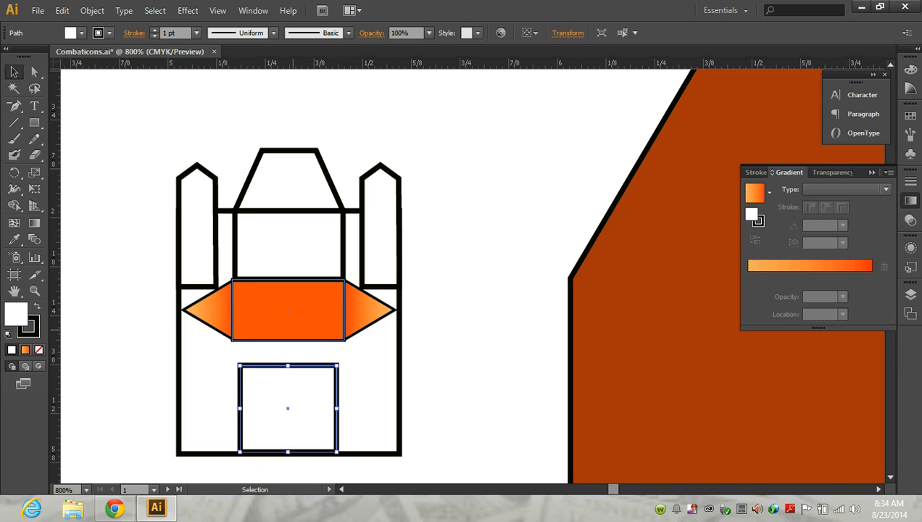
Step: Nudge the orange visor's central rectangle down until it sits just above the mouthplate
{"action": "left_click", "coordinate": [293, 329]}
{"action": "key", "text": "Down"}
{"action": "key", "text": "Down"}
{"action": "key", "text": "Down"}
{"action": "key", "text": "Down"}
{"action": "key", "text": "Up"}
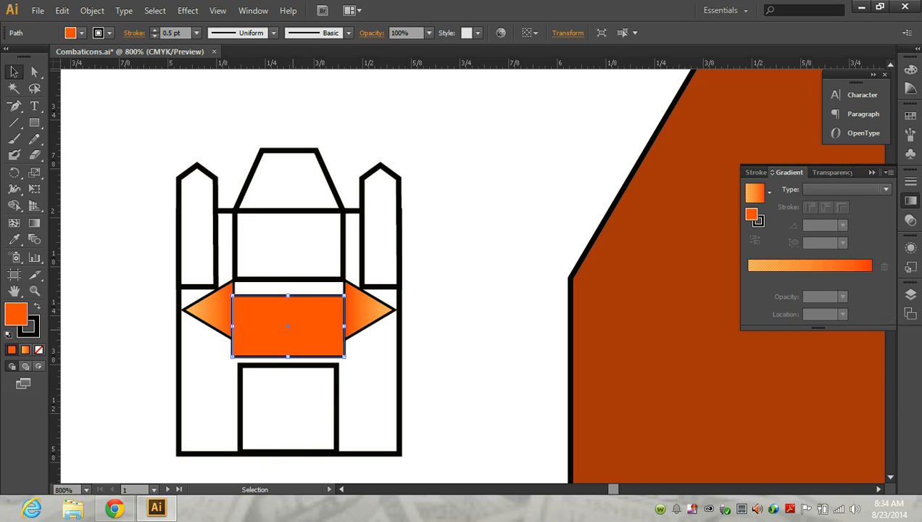
Step: Duplicate the visor's central rectangle, shrink the copy slightly and centre it inside the original as an inset panel
{"action": "left_click_drag", "start_coordinate": [282, 322], "coordinate": [113, 245]}
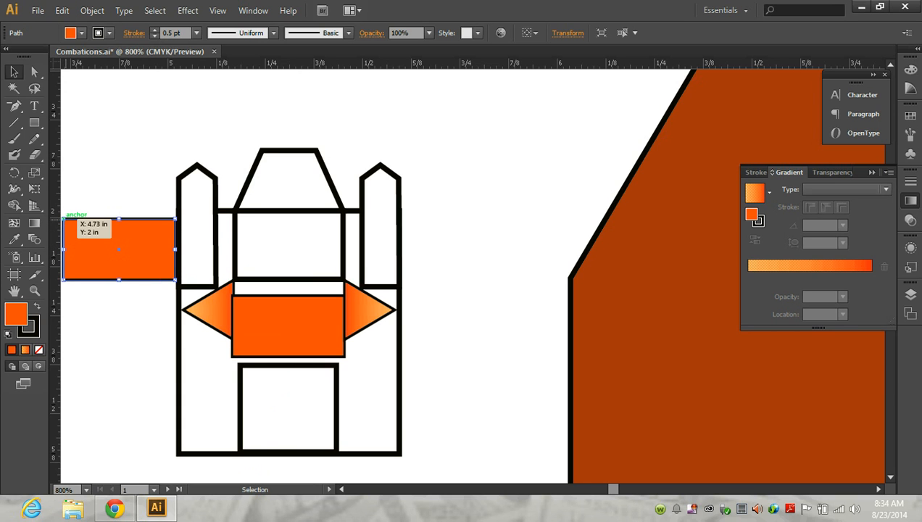
{"action": "left_click_drag", "start_coordinate": [64, 218], "coordinate": [74, 225]}
{"action": "left_click_drag", "start_coordinate": [125, 250], "coordinate": [288, 326]}
Step: Lower both gradient side triangles level with the visor's central rectangle, and place a copy of the right triangle in the empty space beside the head
{"action": "left_click_drag", "start_coordinate": [214, 311], "coordinate": [215, 327]}
{"action": "left_click_drag", "start_coordinate": [366, 312], "coordinate": [475, 303]}
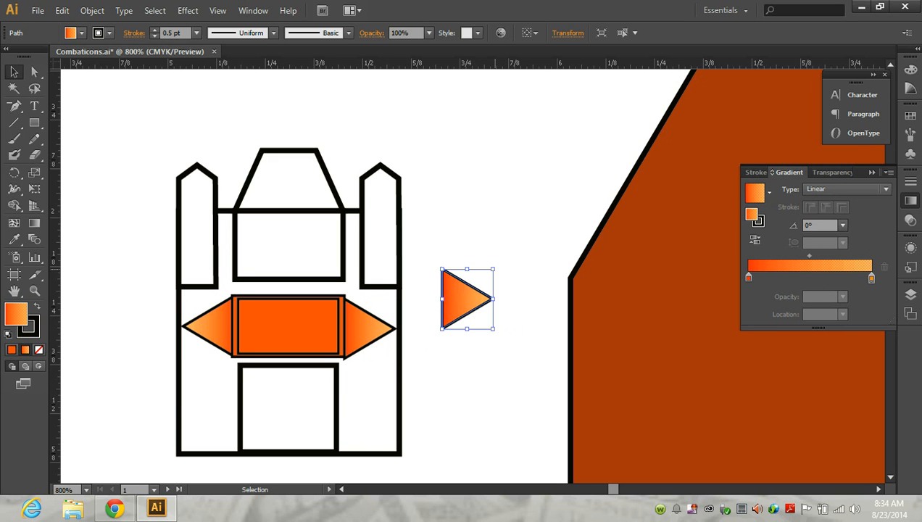